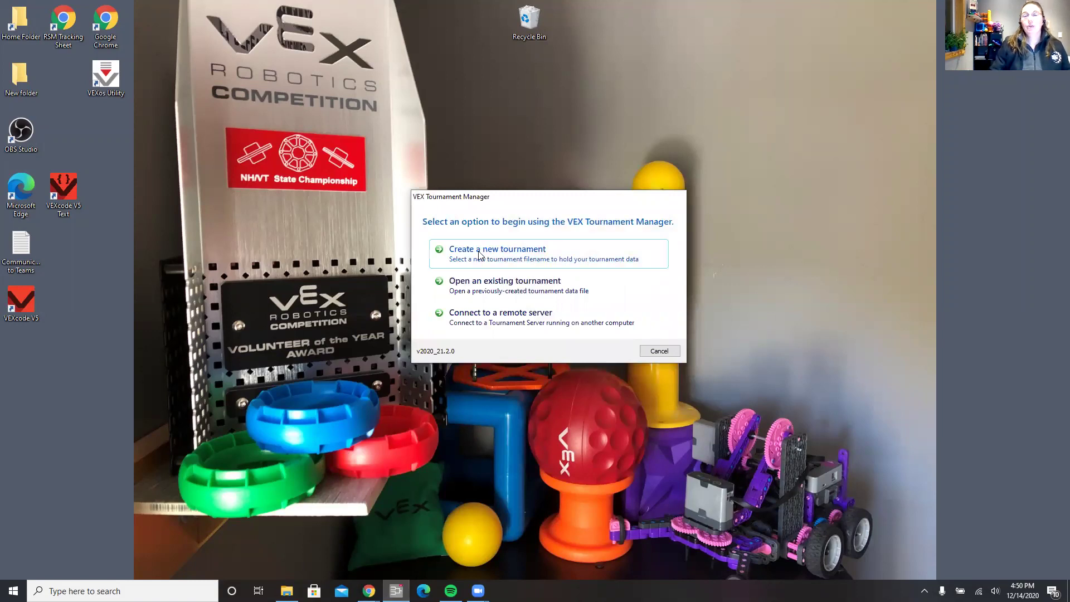
Create a new tournament file, name it for the skills-only event, and save it.
click(476, 260)
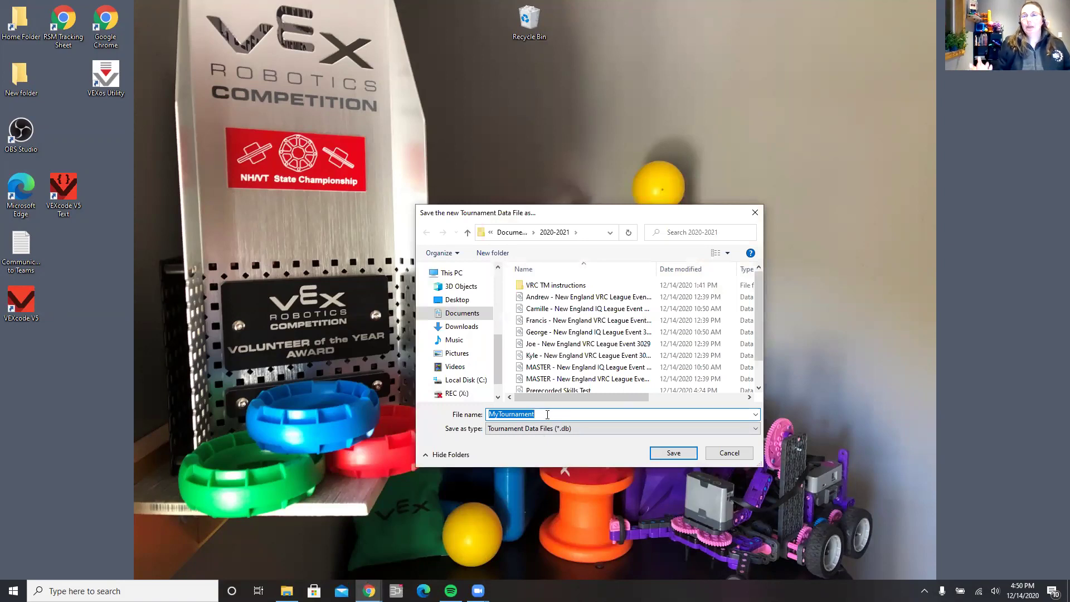
drag(547, 415, 463, 418)
text(Louann's Skills Only Event)
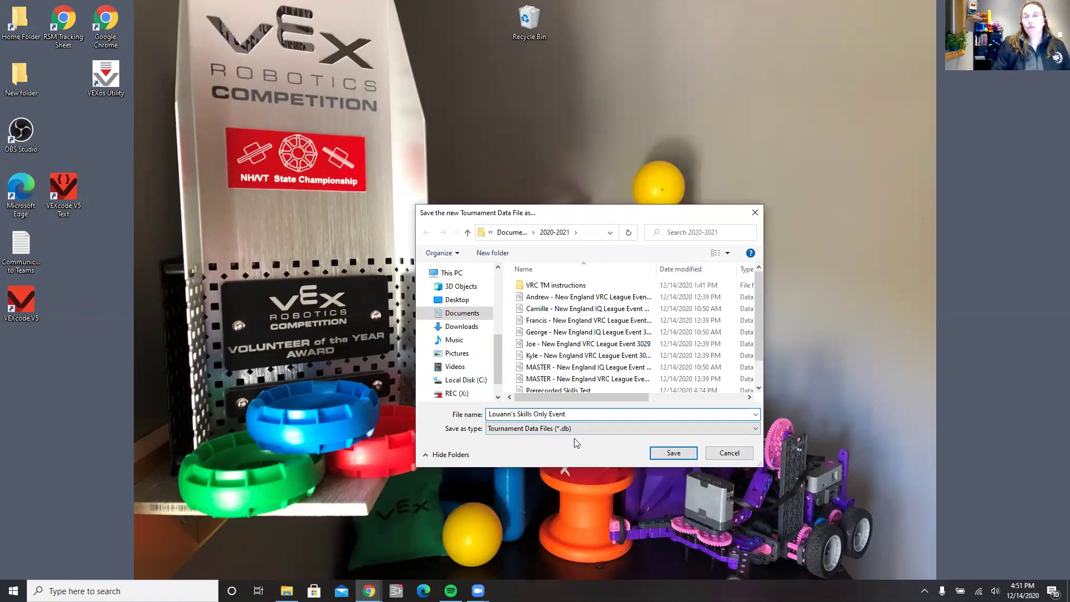
click(668, 455)
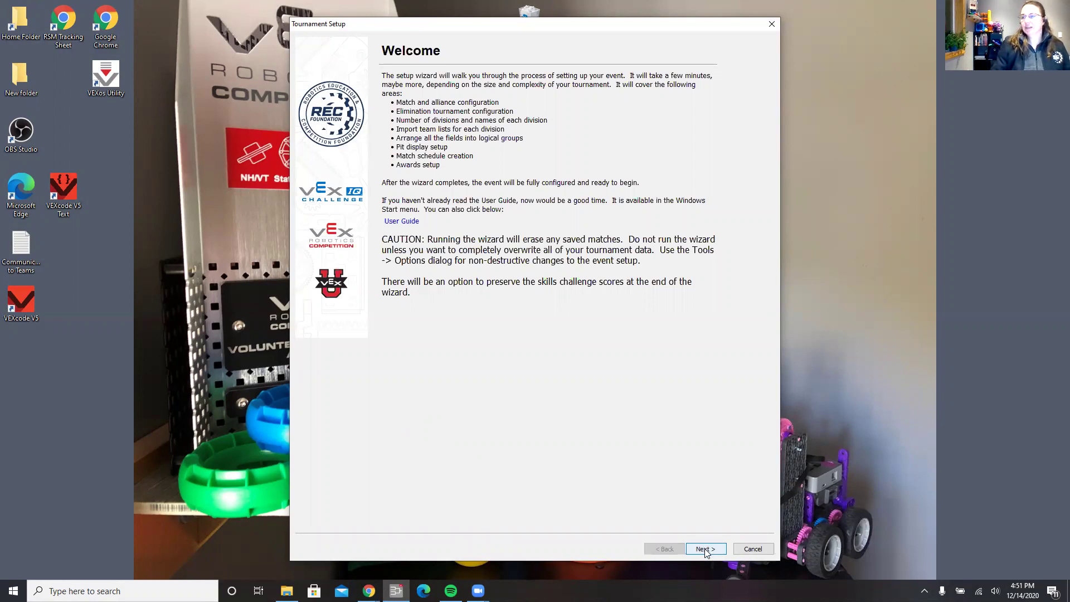
Mark the event as listed on RobotEvents.com and paste its Event Code from the browser.
click(705, 549)
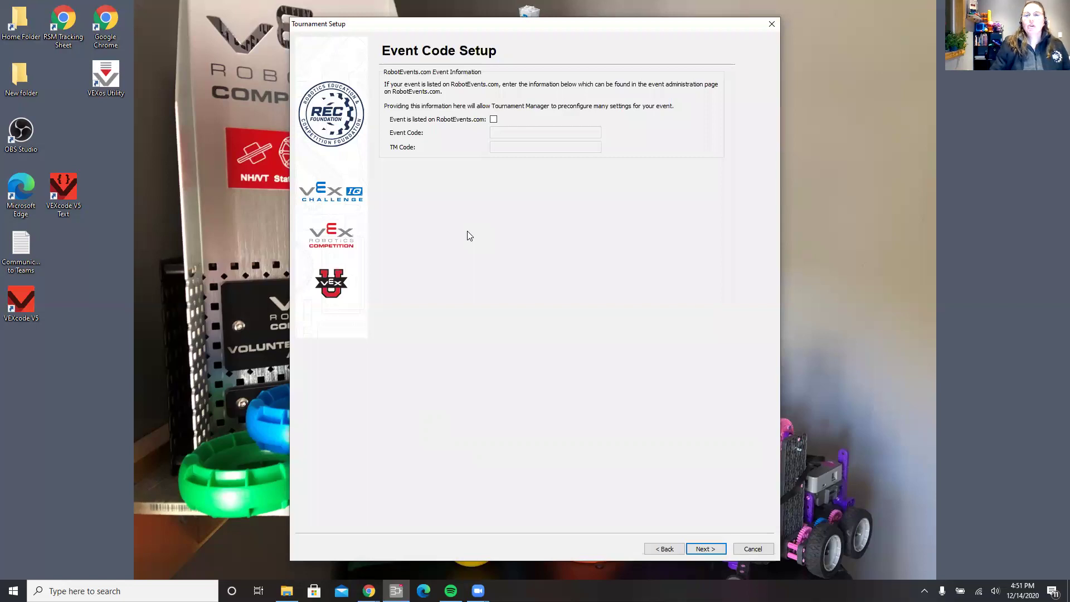
click(493, 119)
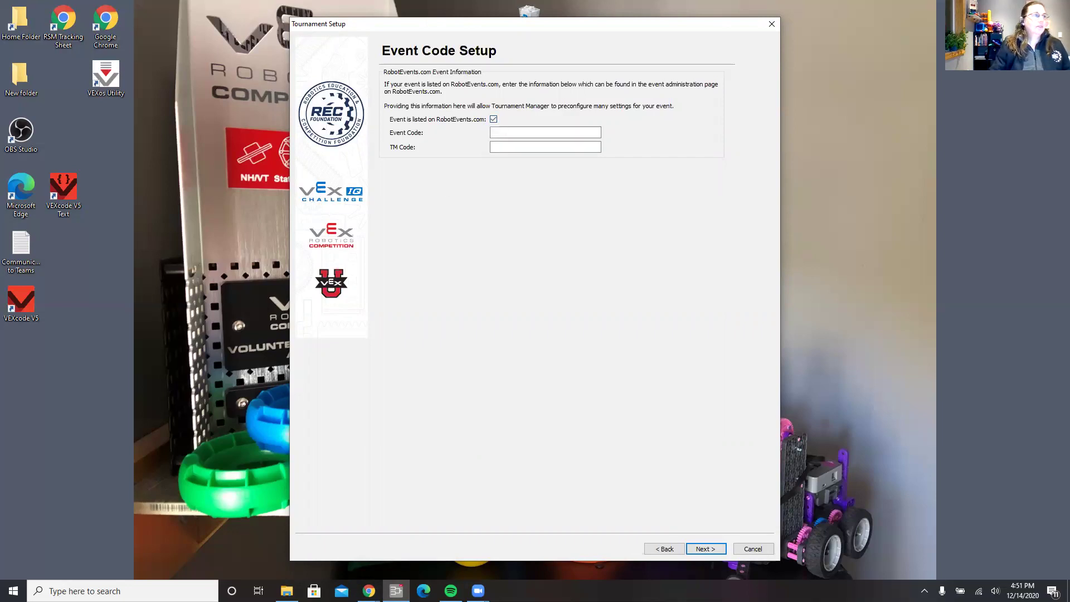
key(alt+Tab)
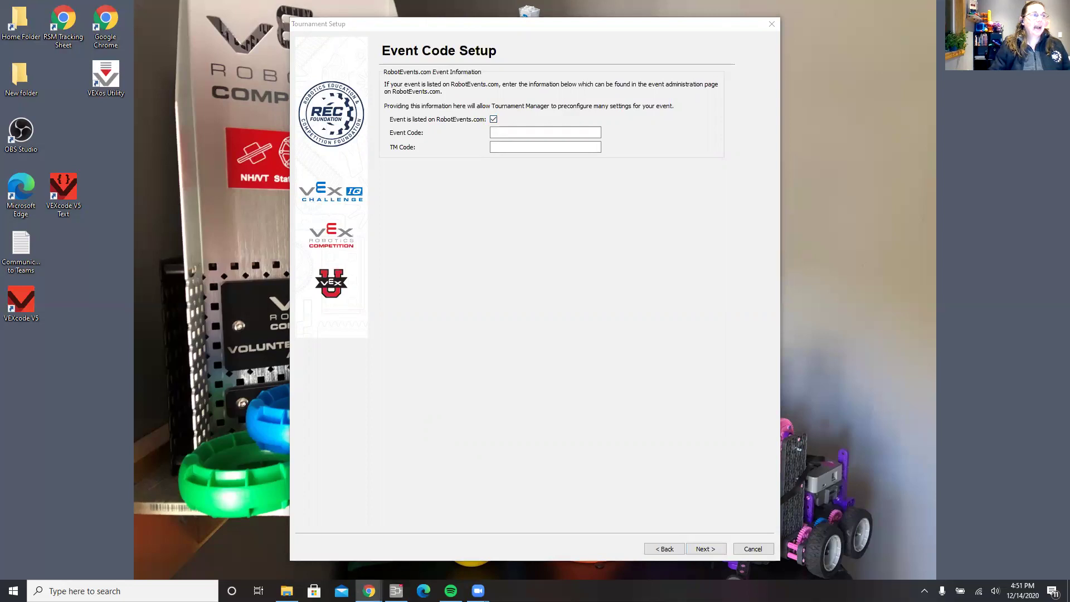
click(502, 133)
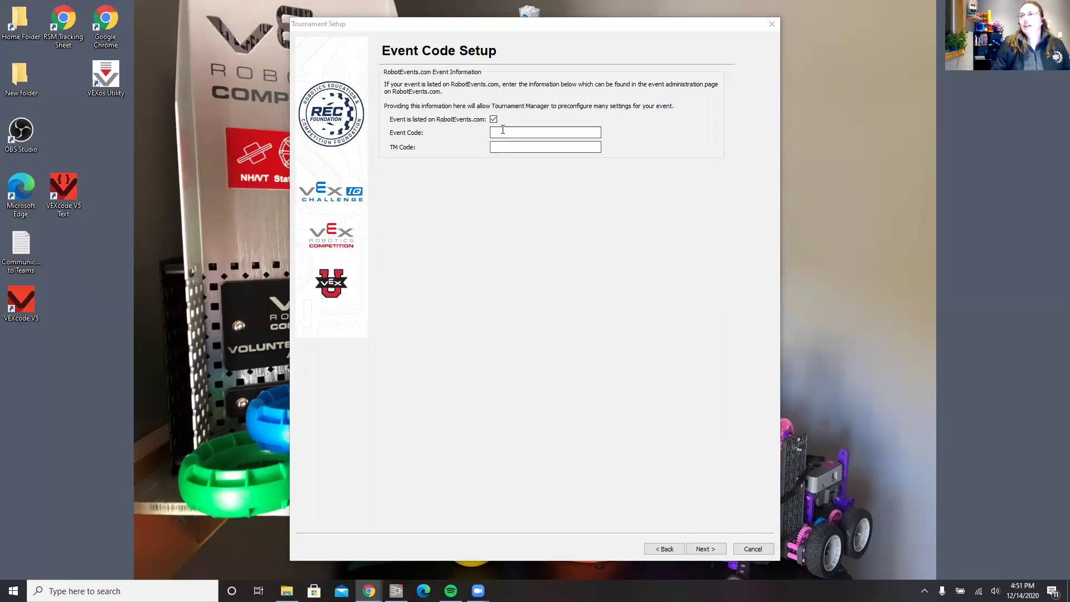
right_click(501, 132)
click(449, 179)
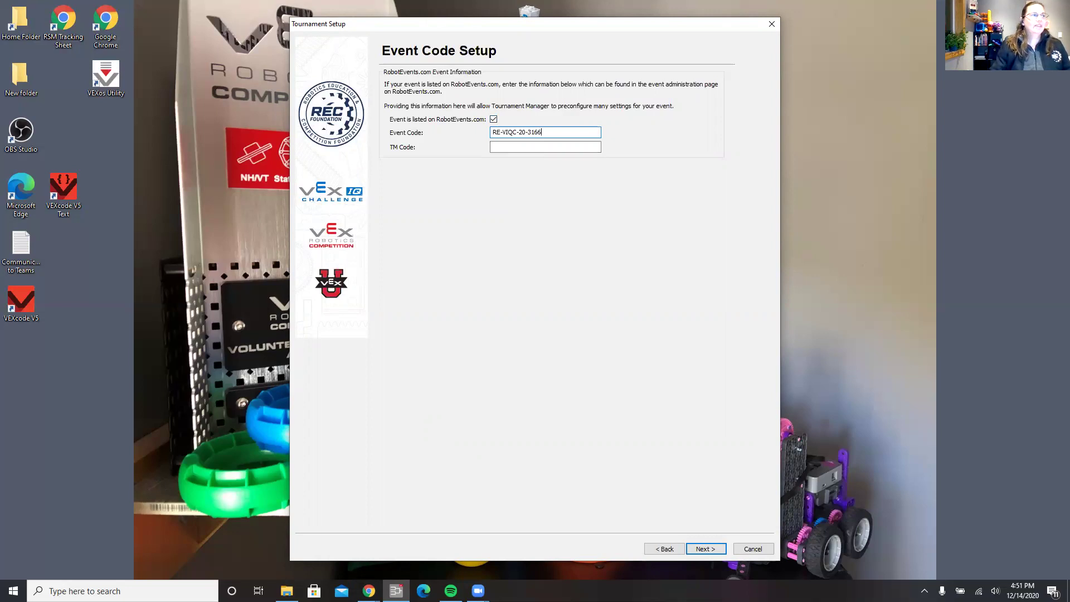
Paste the TM Code from the browser and download the event configuration.
key(alt+Tab)
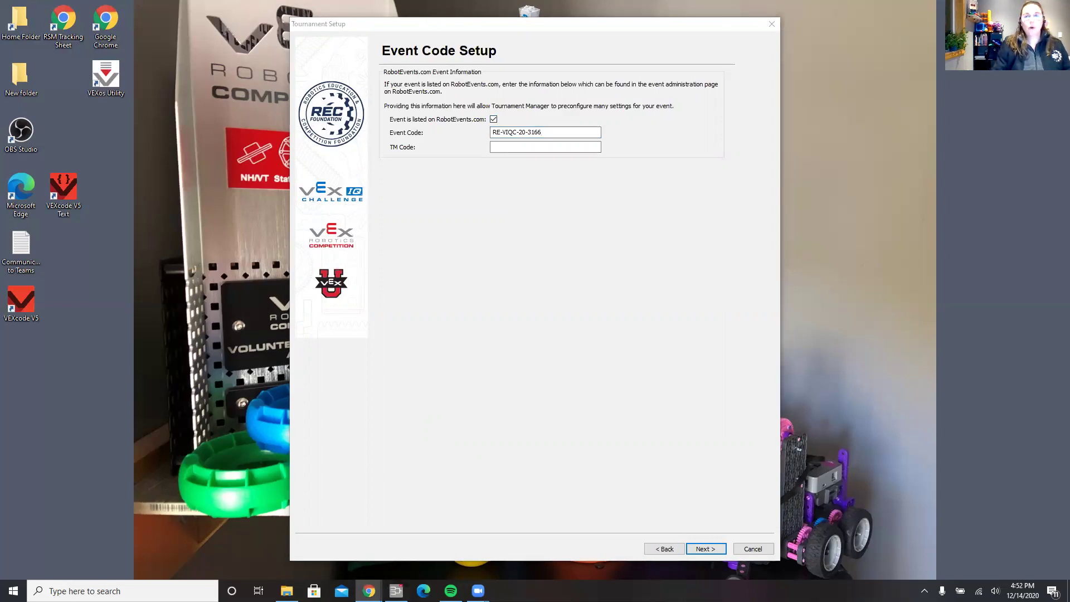
click(501, 147)
right_click(503, 147)
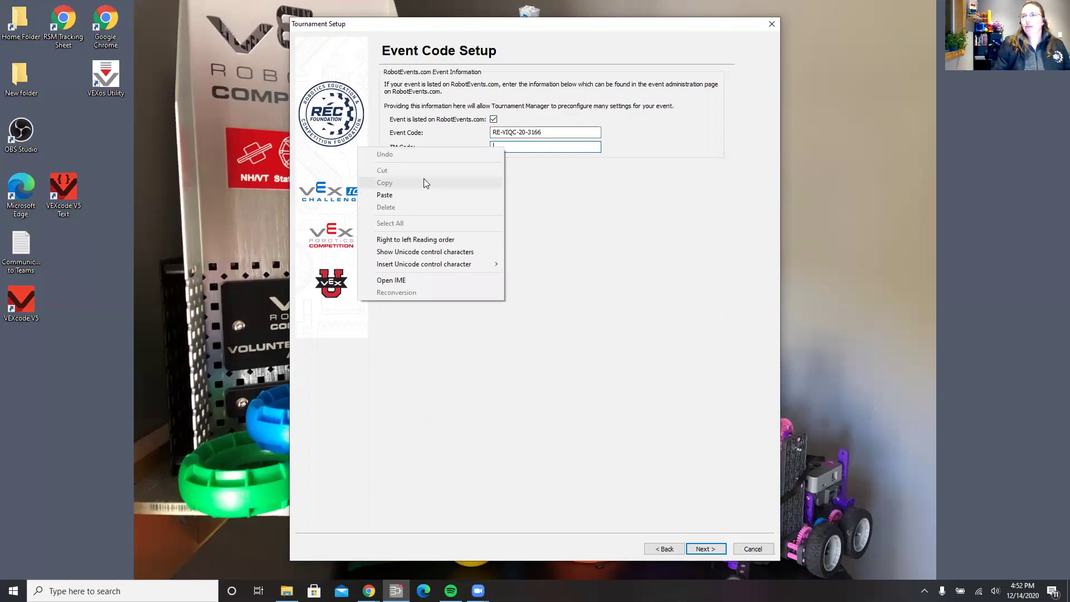
click(419, 195)
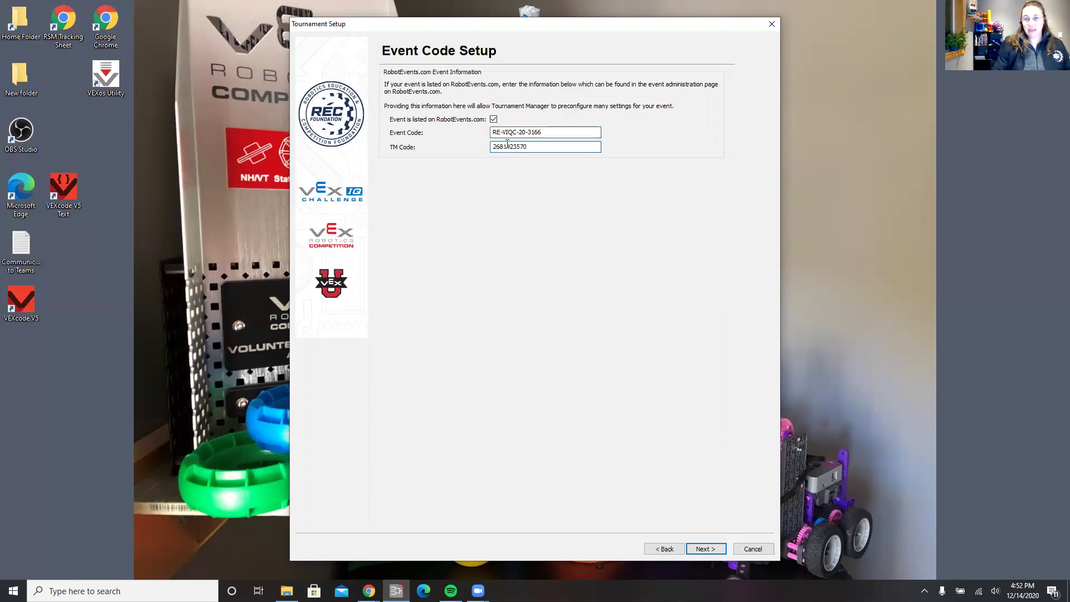
click(705, 548)
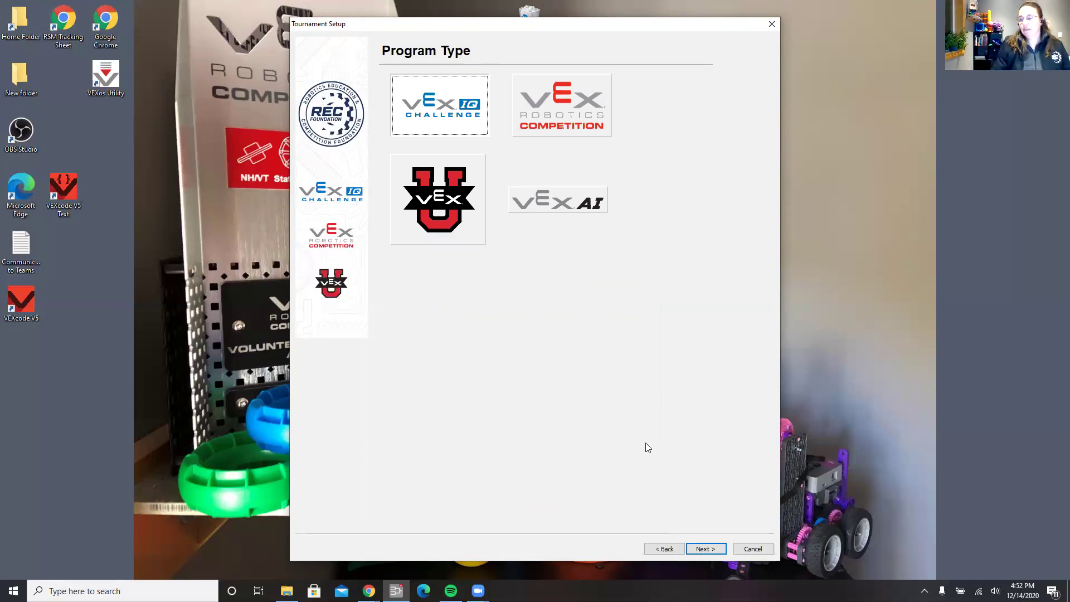
Keep Small Tournament, enter the required Tournament Manager password, and continue to league setup.
click(707, 548)
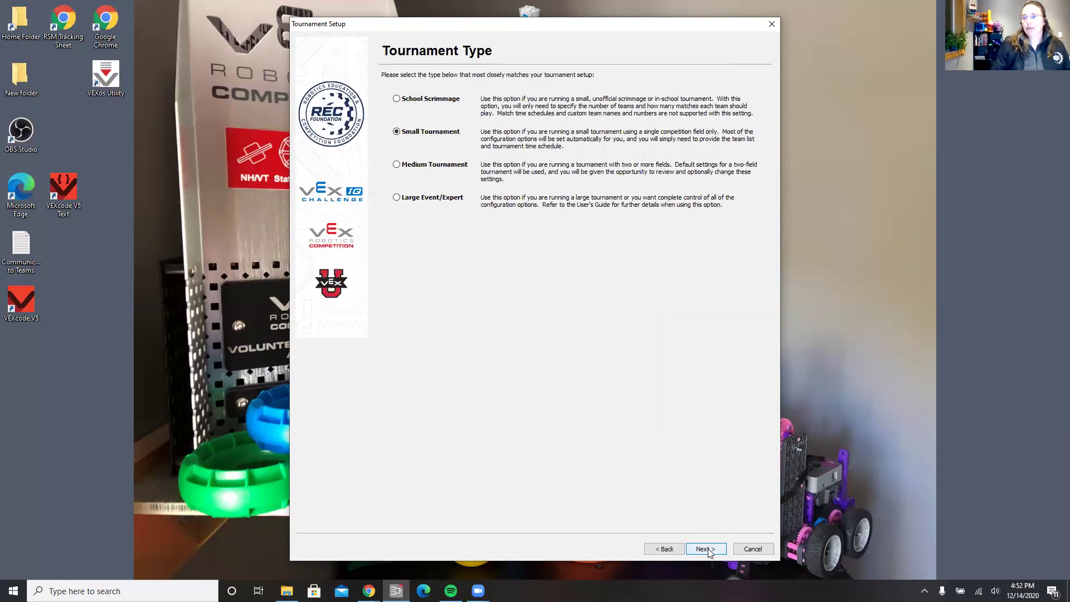
click(707, 549)
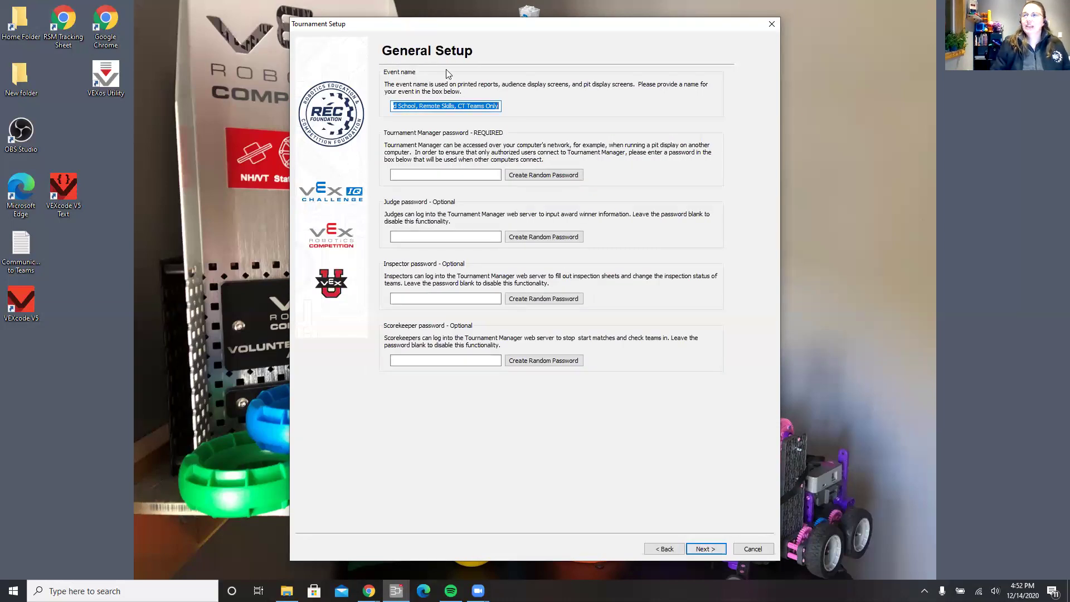
click(429, 175)
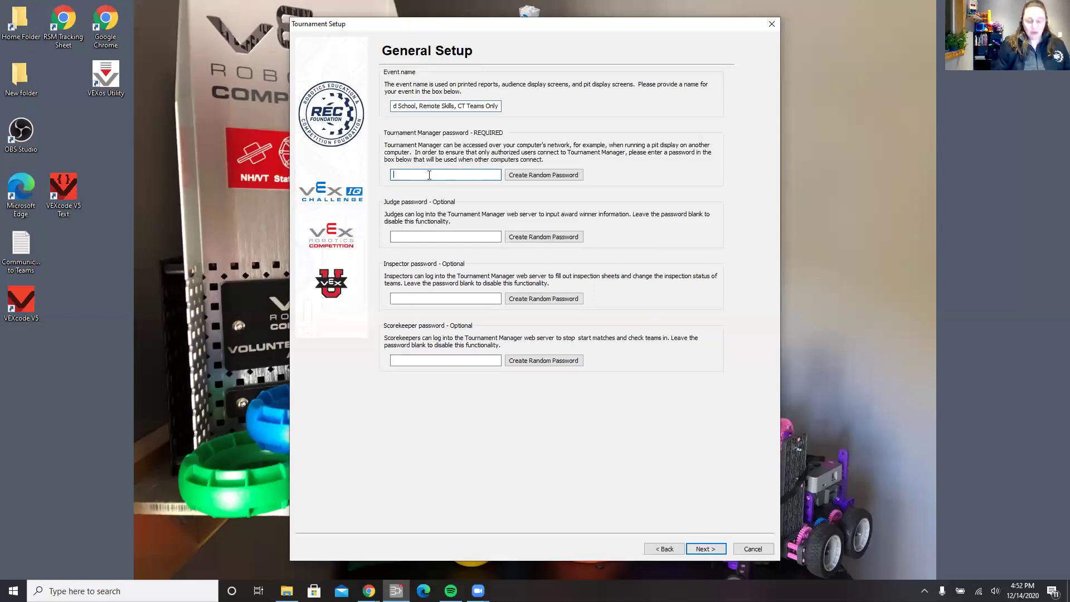
text(Robot123)
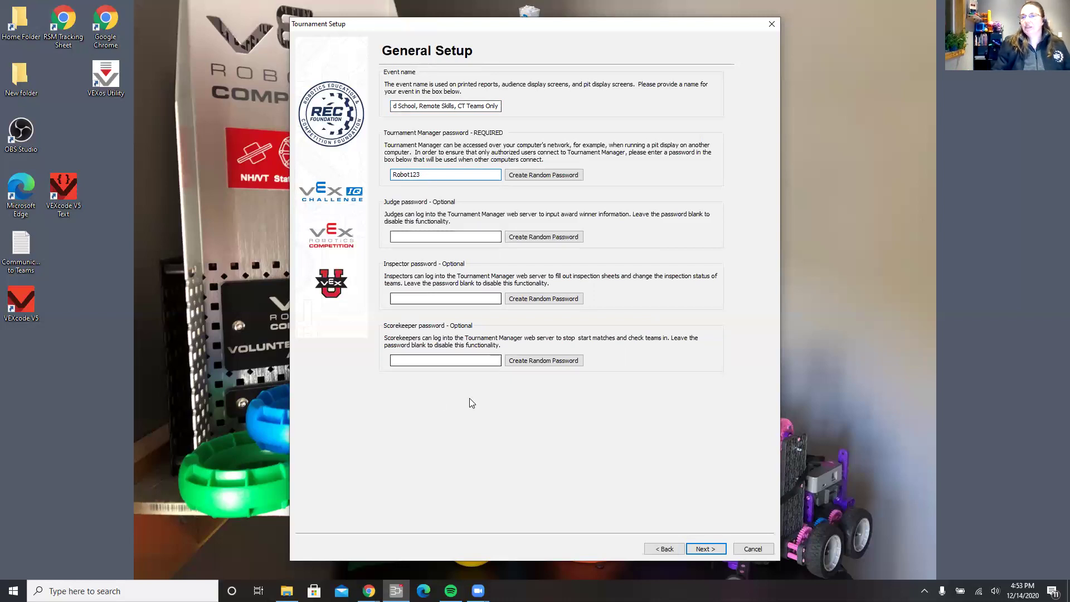
click(705, 549)
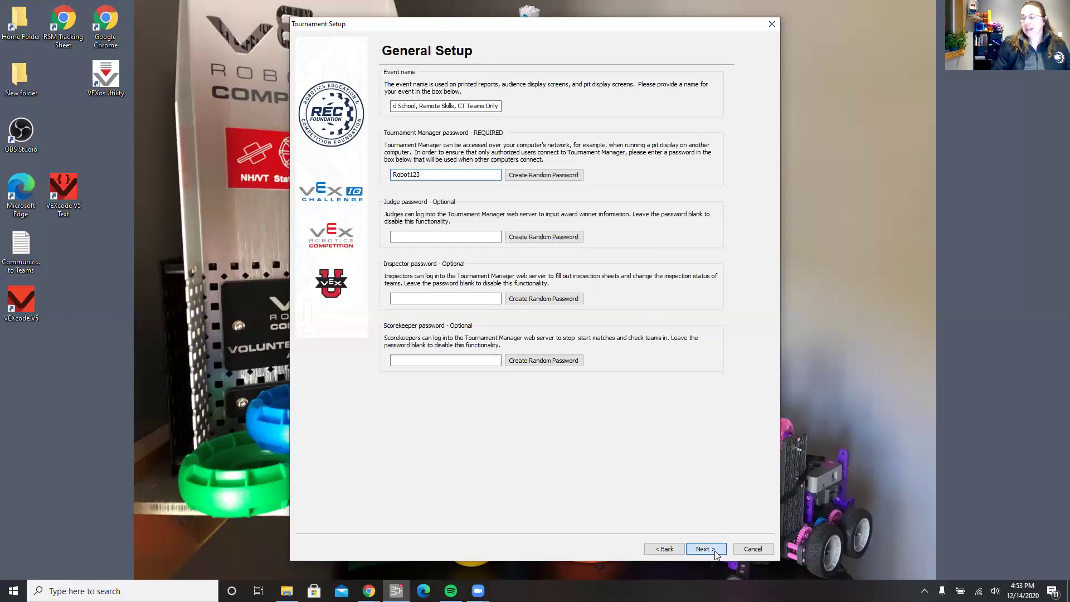
Keep default finals alliances, pit display, schedule, awards and publishing settings, then finish the wizard.
click(705, 549)
click(704, 549)
click(705, 549)
click(715, 550)
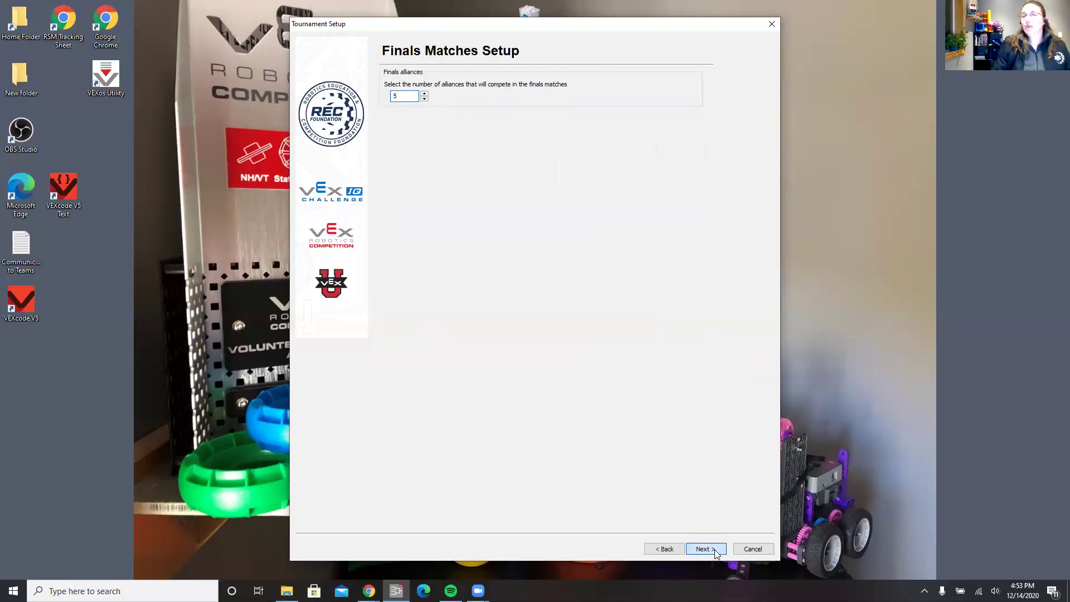
click(715, 550)
click(715, 550)
click(715, 549)
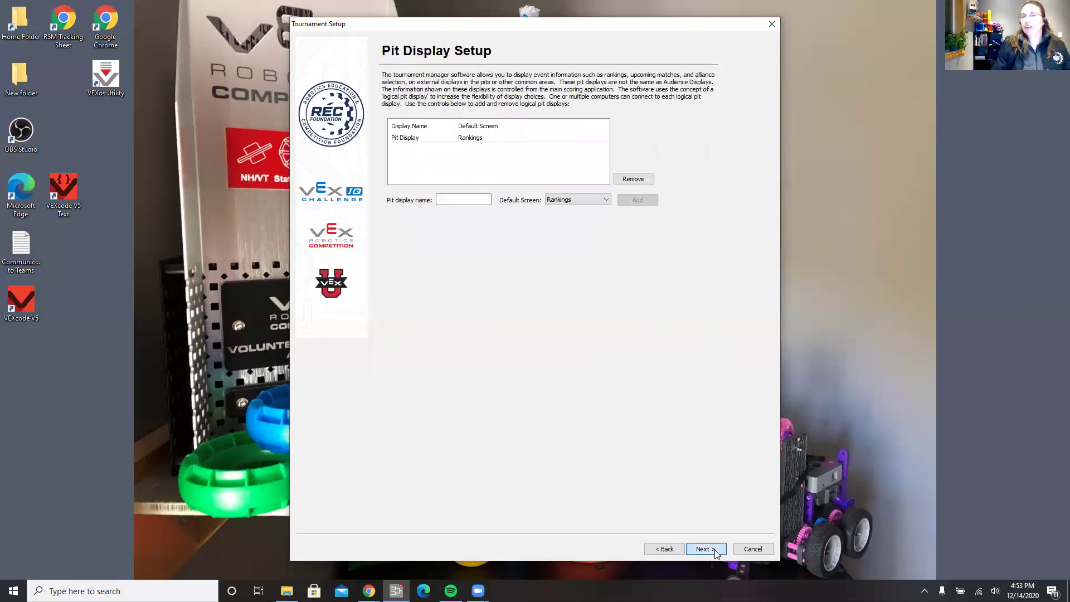
click(715, 549)
click(715, 550)
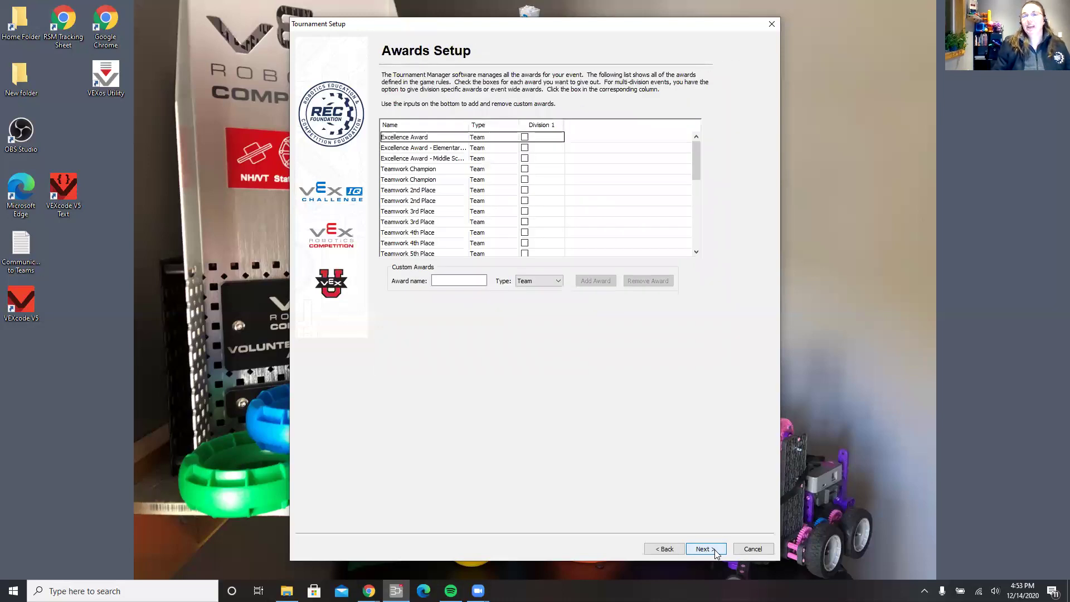
click(714, 550)
click(715, 550)
click(706, 548)
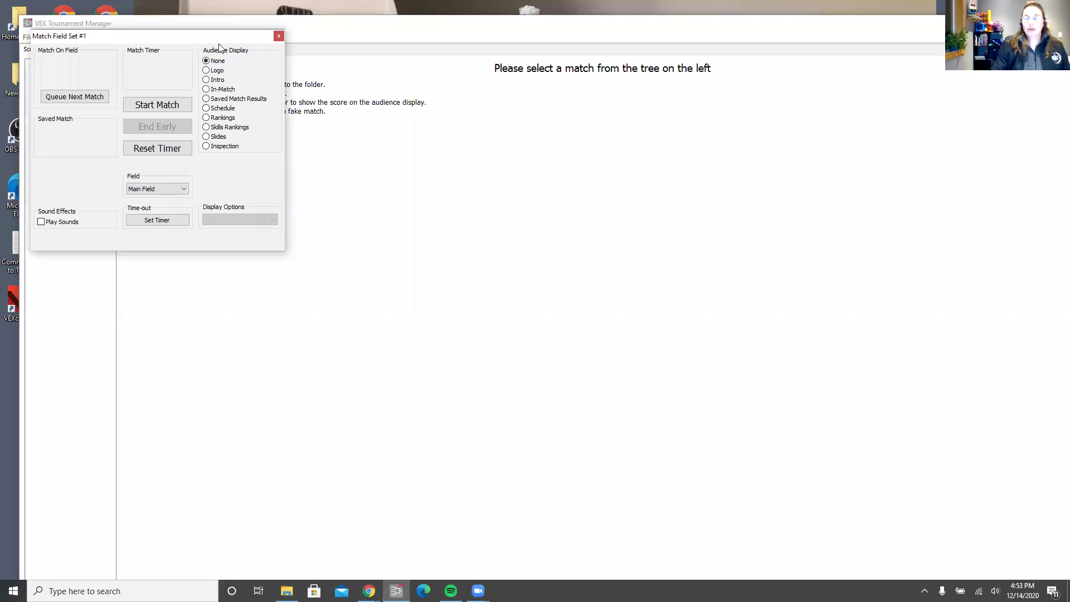
Close the Match Field Set #1 window and maximize the main tournament window.
click(279, 35)
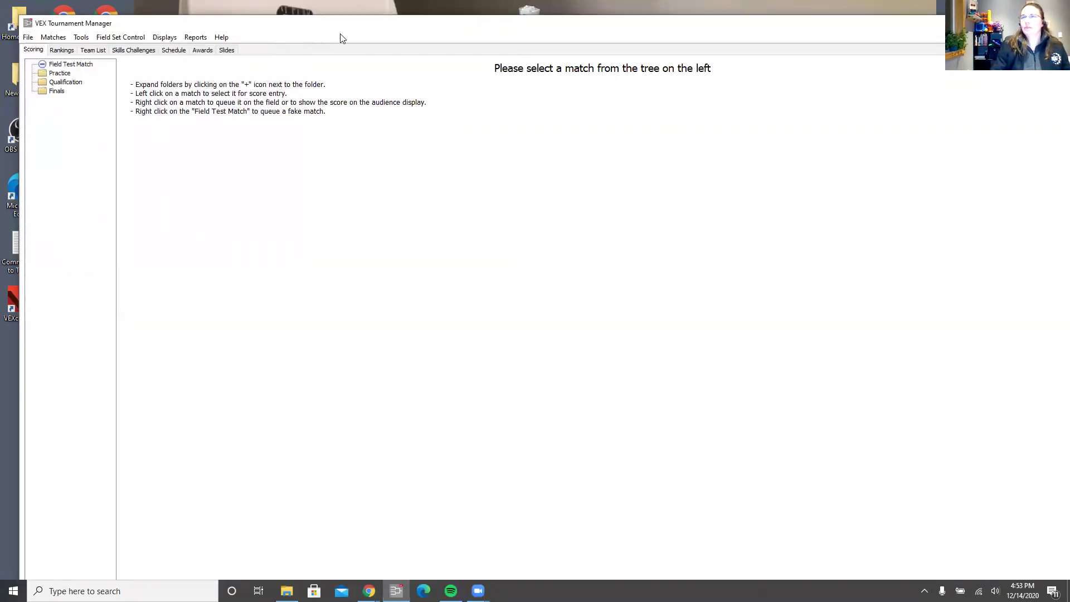
drag(320, 30, 124, 117)
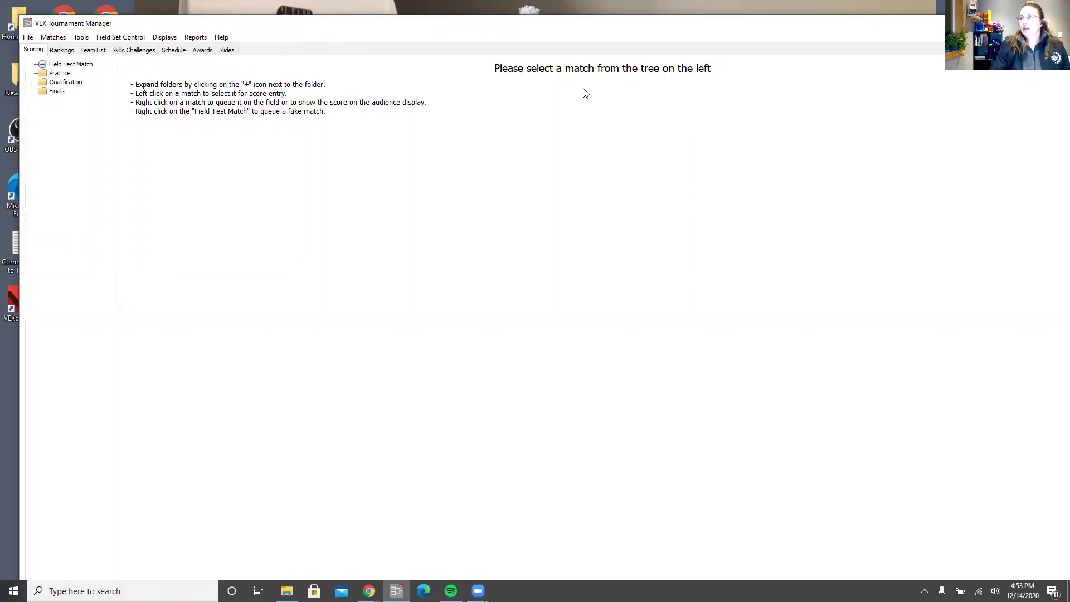
click(857, 109)
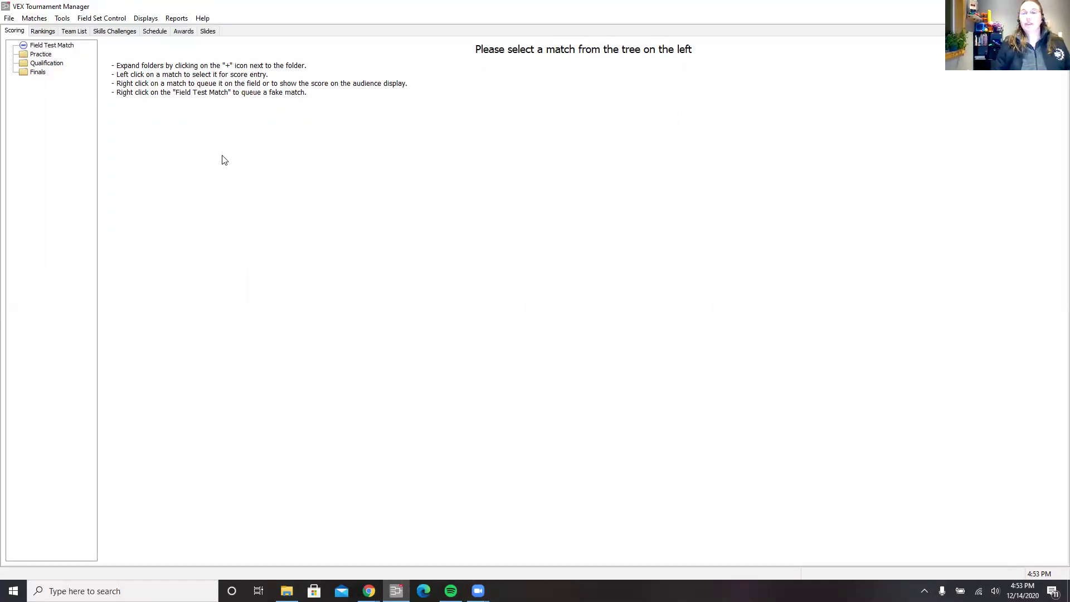
On the Skills Challenges tab, select team 55A and set Scored Risers to 3.
click(122, 34)
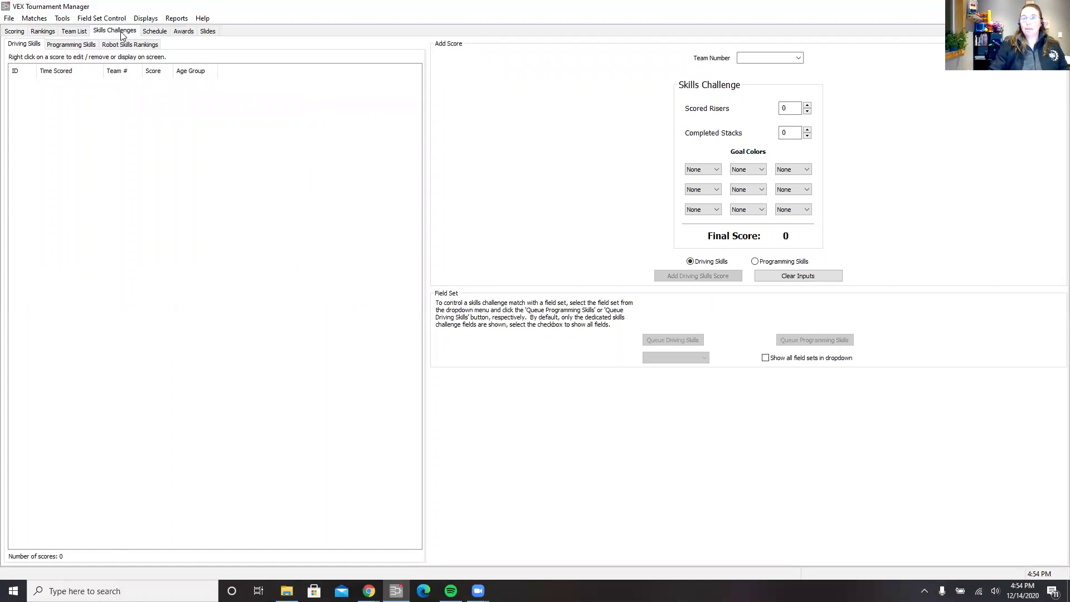
click(798, 58)
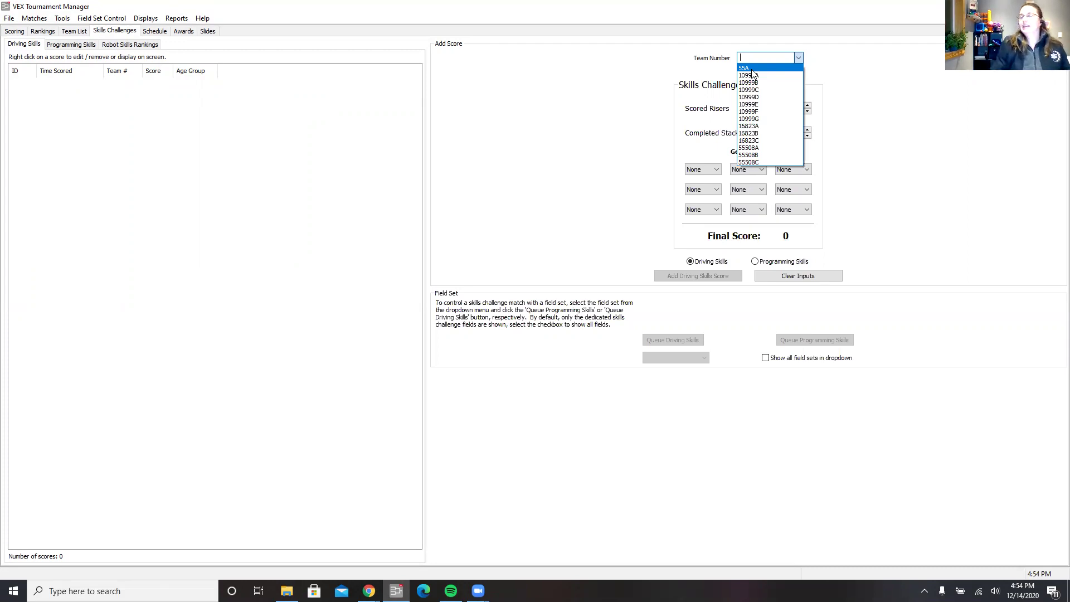
click(752, 70)
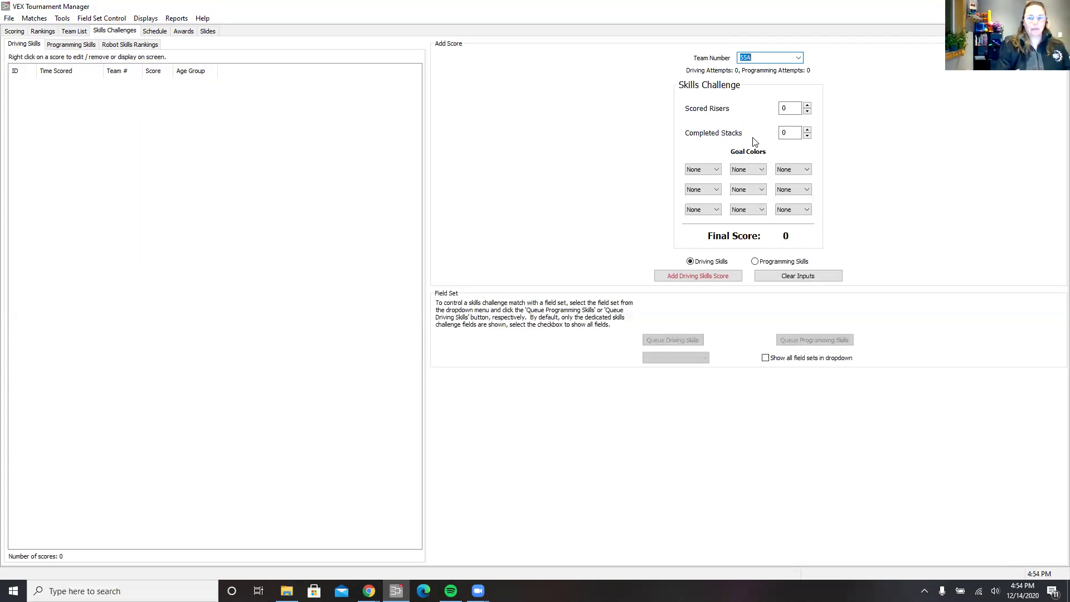
click(807, 105)
click(807, 106)
click(806, 106)
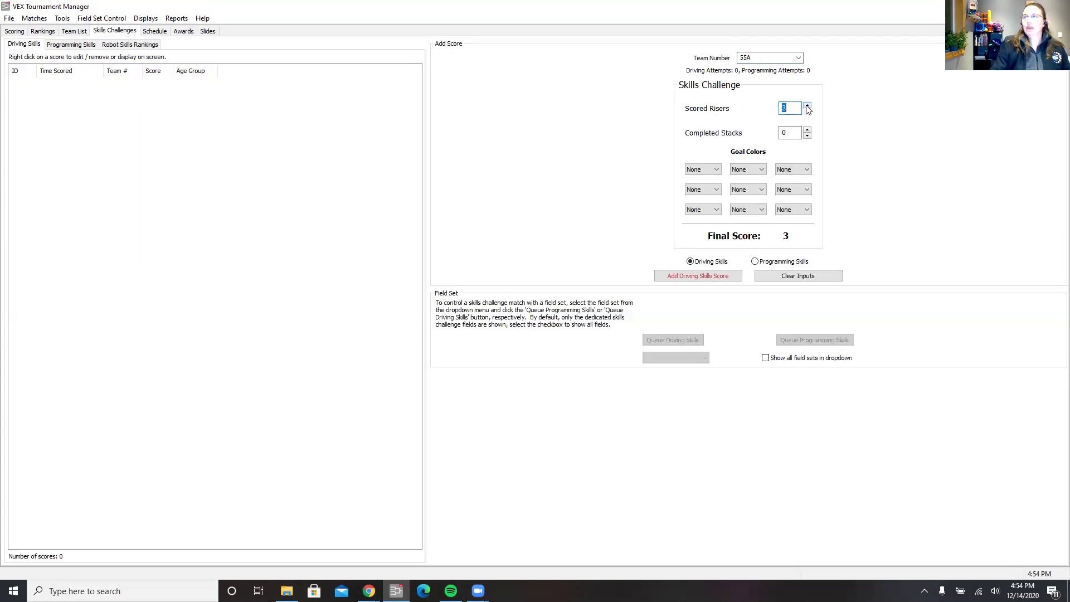
Set three goals to Purple and add the 6-point driving skills score.
click(712, 170)
click(701, 187)
click(702, 189)
click(700, 207)
click(701, 210)
click(641, 228)
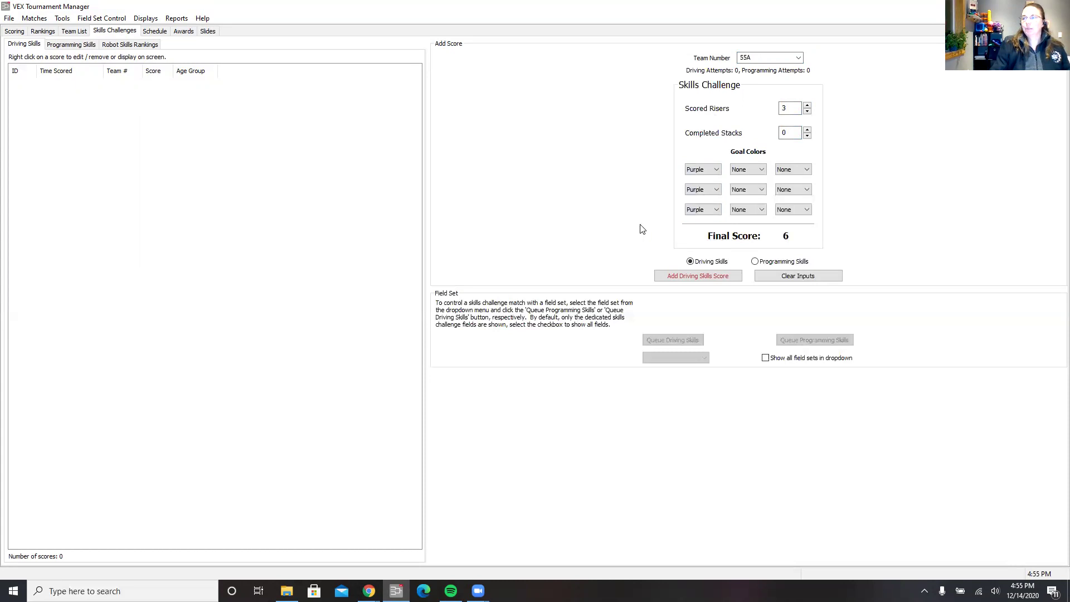
click(717, 280)
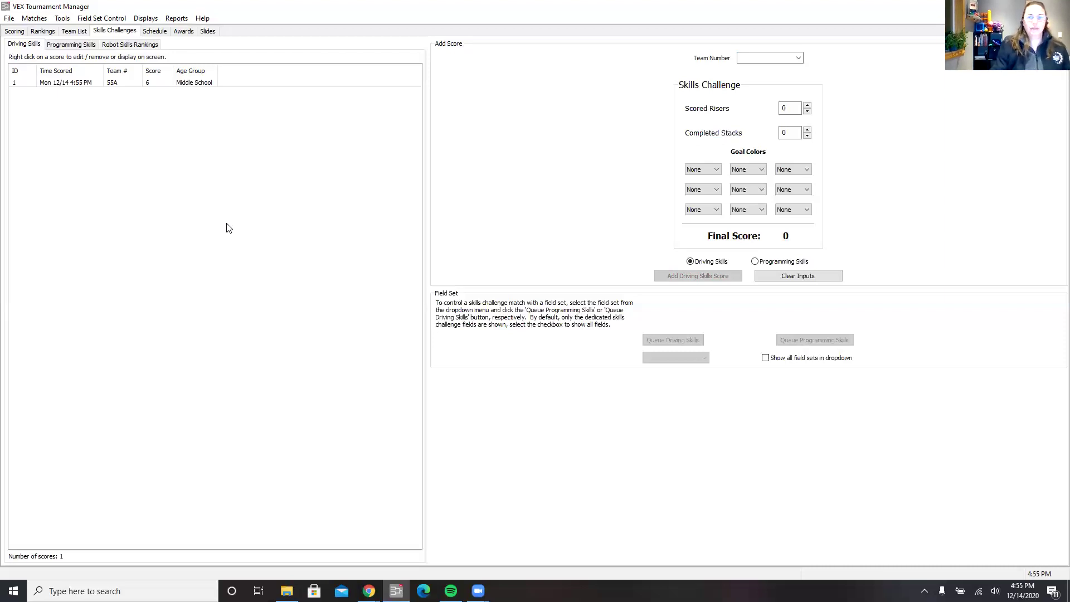
Select team 10999A with 9 scored risers and 1 completed stack.
click(797, 59)
click(798, 59)
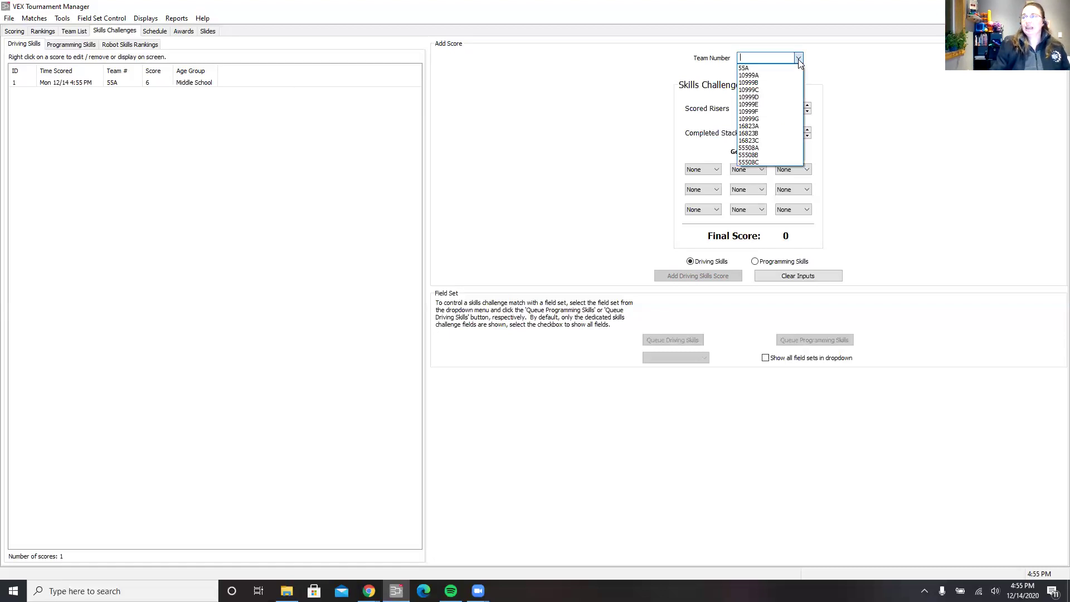
click(759, 77)
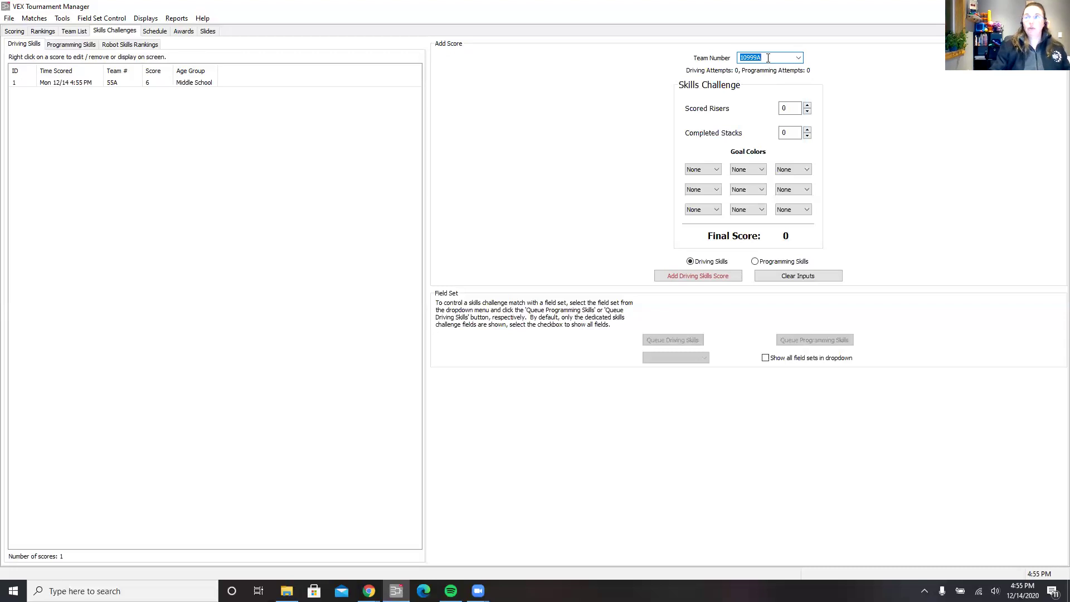
click(807, 105)
click(807, 105)
click(807, 104)
click(807, 105)
click(807, 106)
click(807, 106)
click(807, 105)
click(806, 106)
click(806, 106)
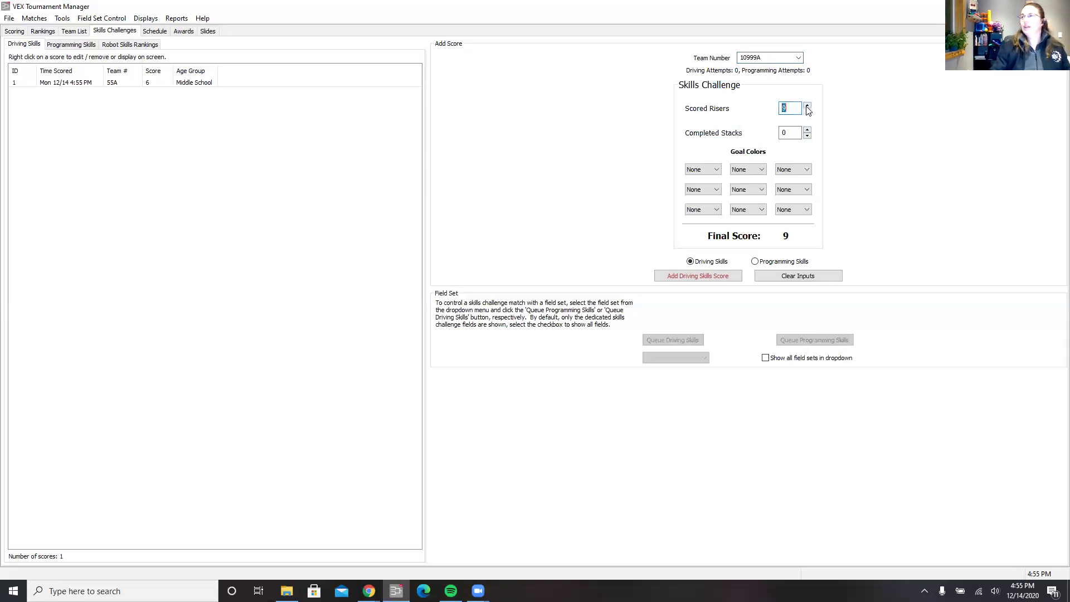
click(807, 130)
Set the left-column goals to Purple, top-middle and centre to Teal, bottom-middle to Orange.
click(710, 168)
click(705, 186)
click(705, 190)
click(705, 207)
click(703, 209)
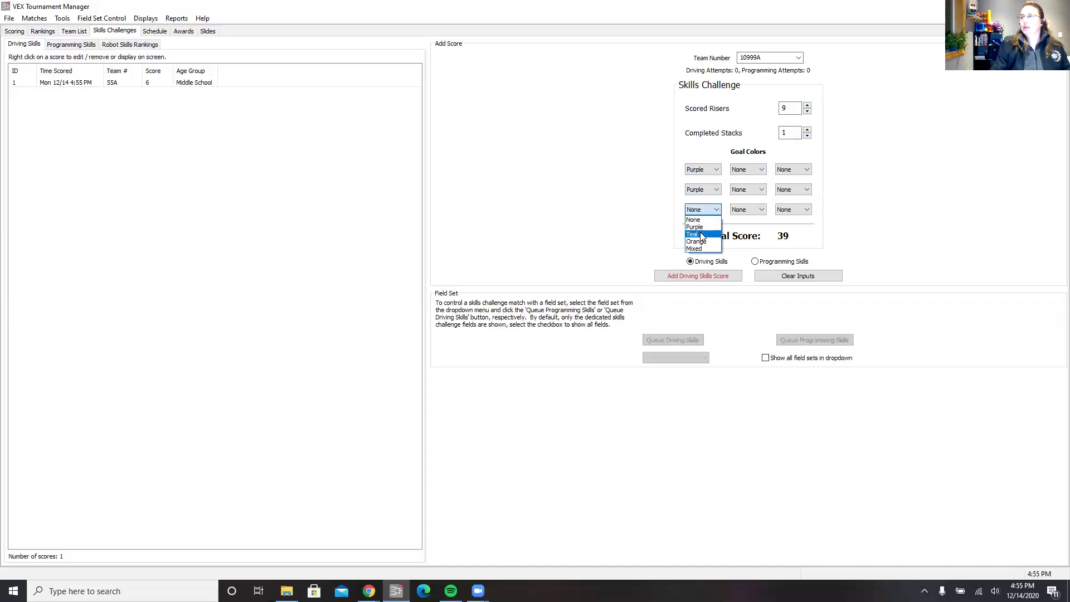
click(701, 227)
click(745, 172)
click(744, 194)
click(747, 190)
click(737, 214)
click(750, 210)
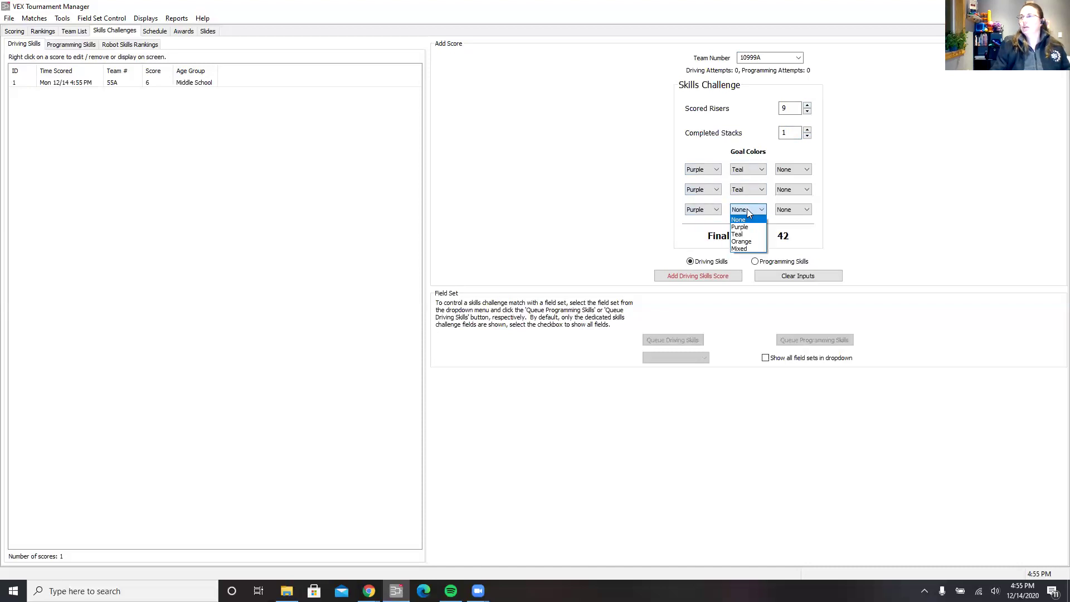
click(746, 240)
Set the top-right and middle-right goals to Mixed and add the 42-point driving score.
click(794, 168)
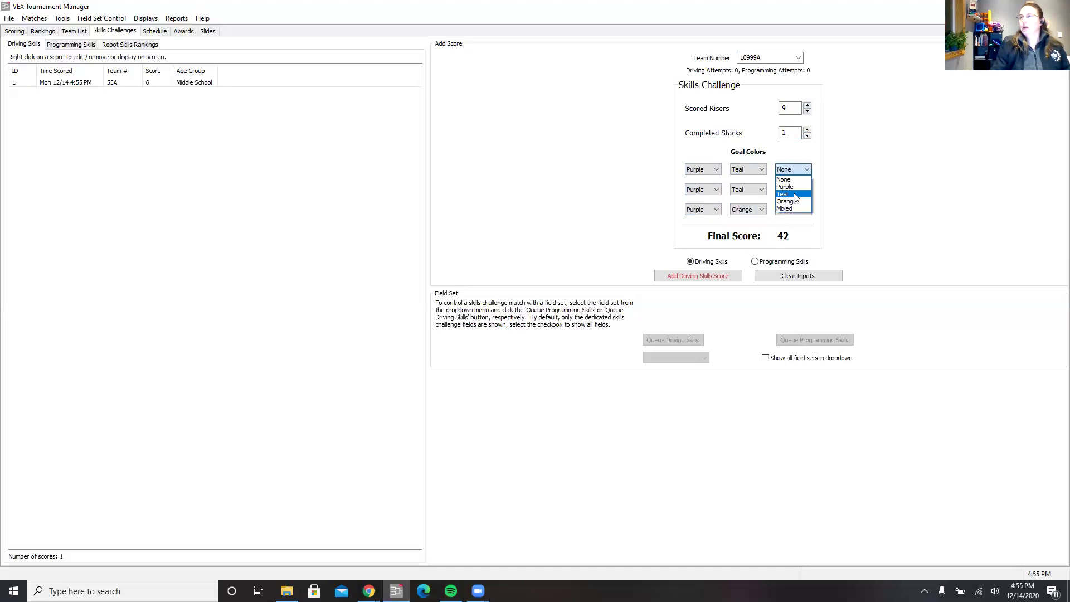
click(791, 210)
click(794, 192)
click(792, 231)
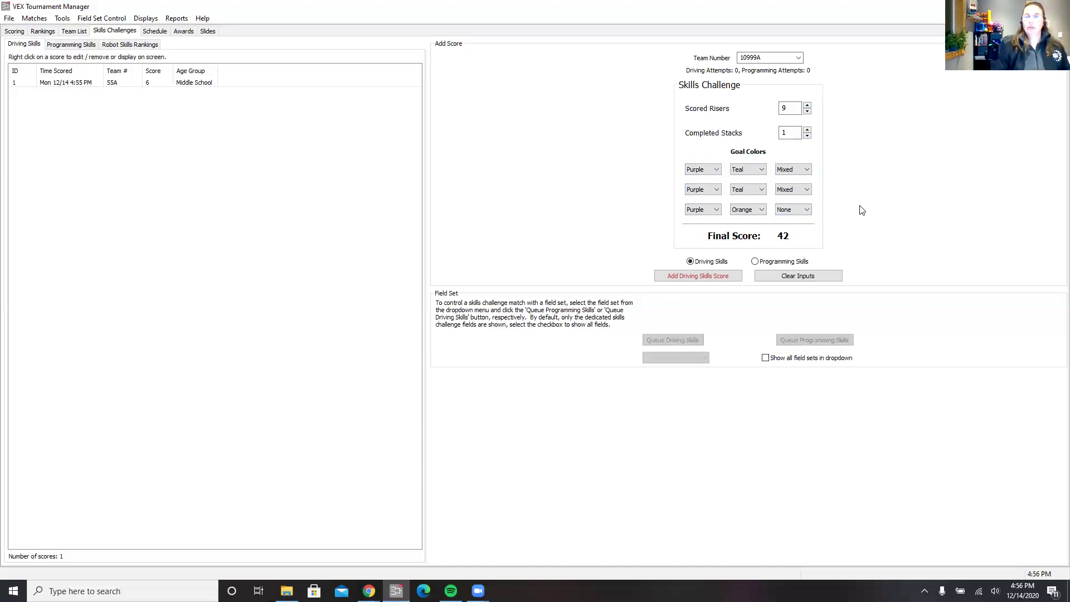
click(700, 280)
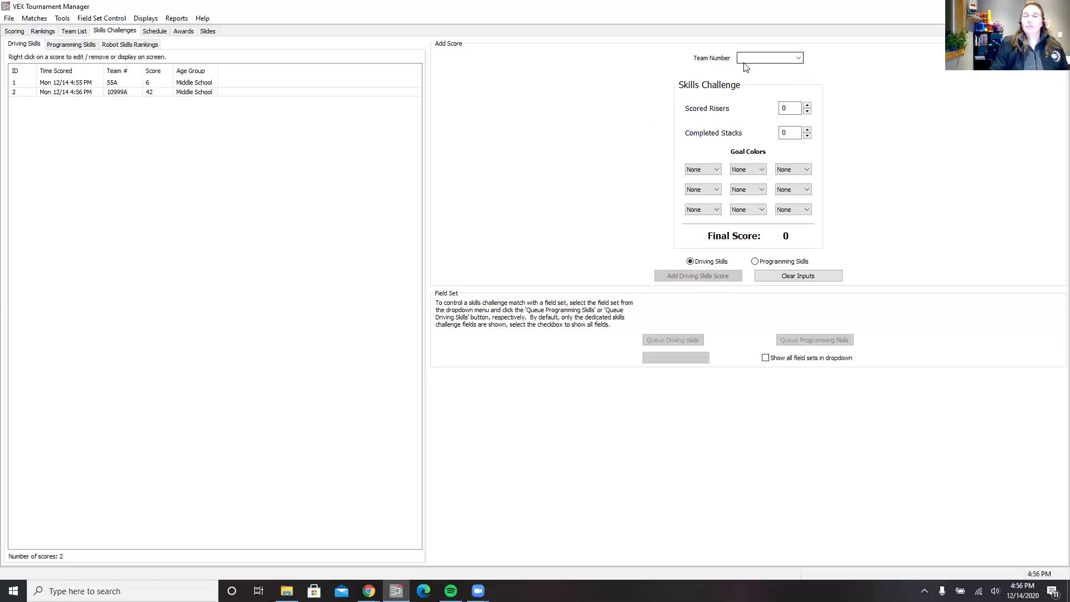
Add a 1-point Programming Skills score for 55A with 1 riser and one Purple goal.
click(799, 58)
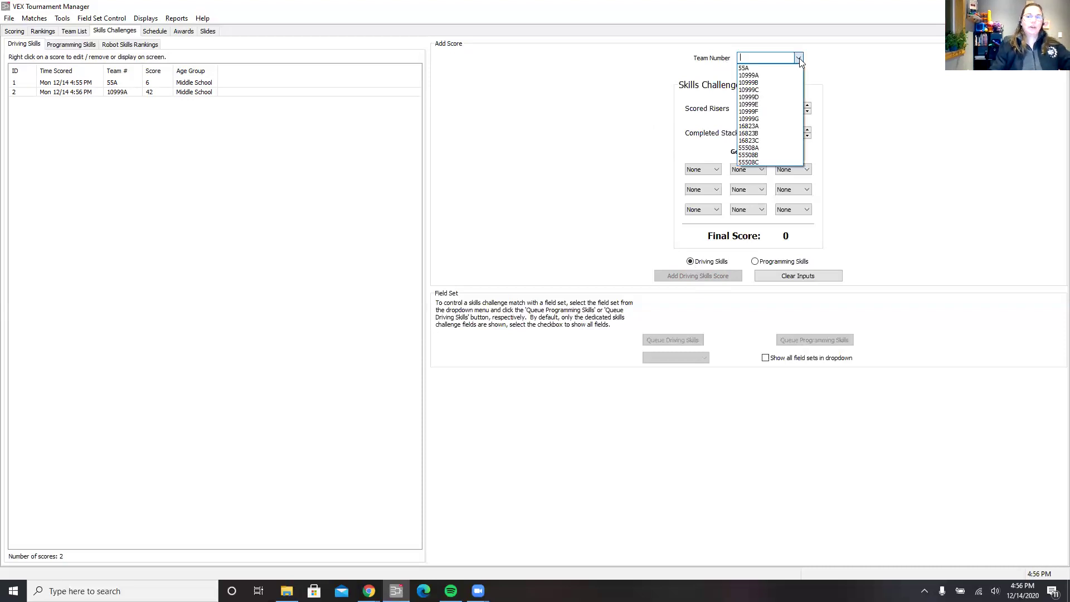
click(746, 67)
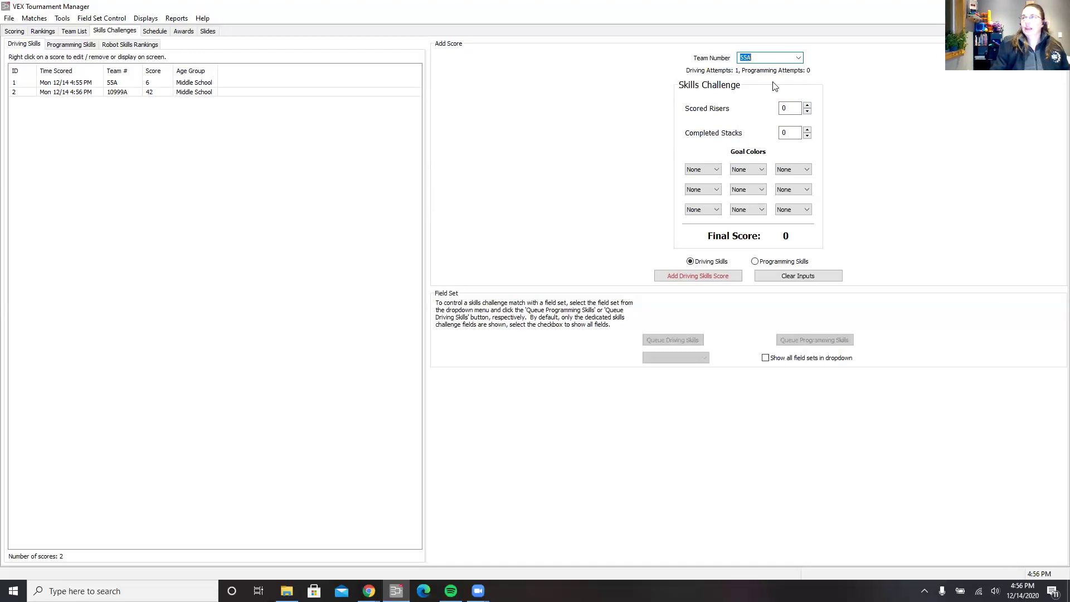
click(806, 106)
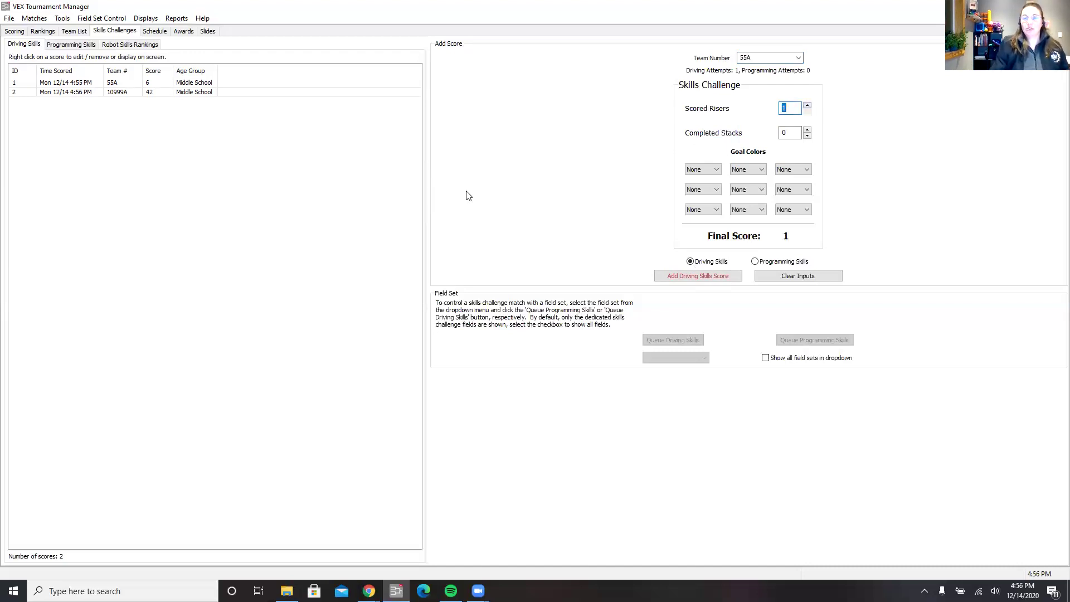
click(706, 169)
click(697, 199)
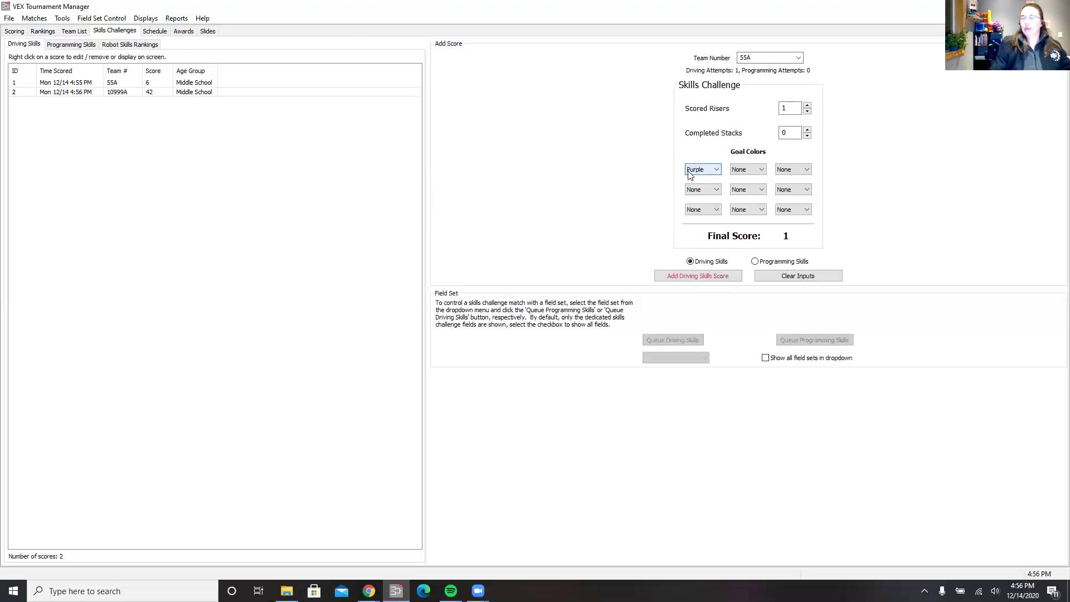
click(755, 263)
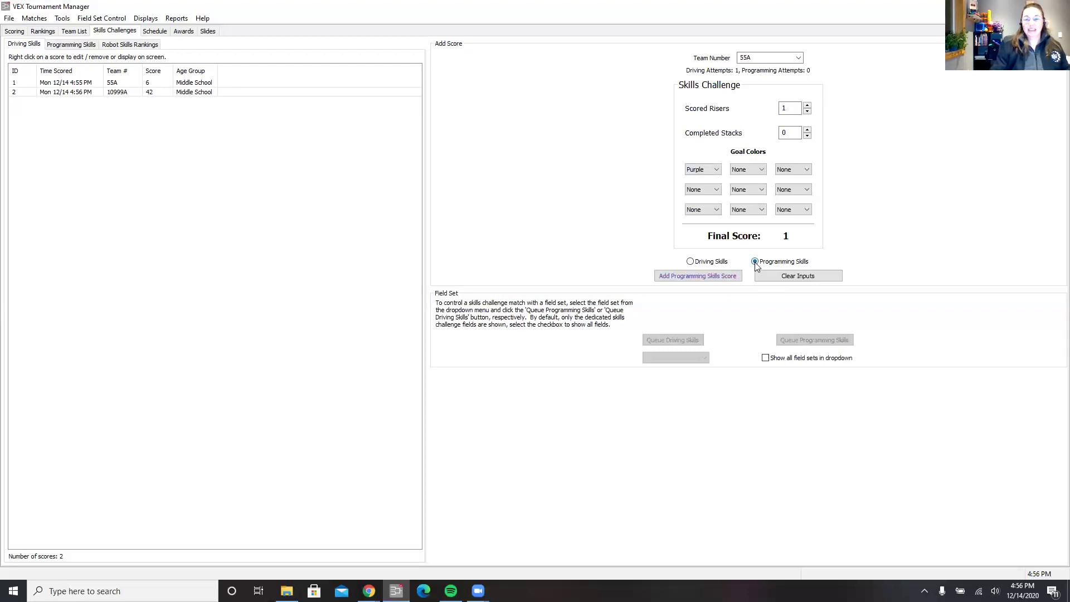
click(674, 277)
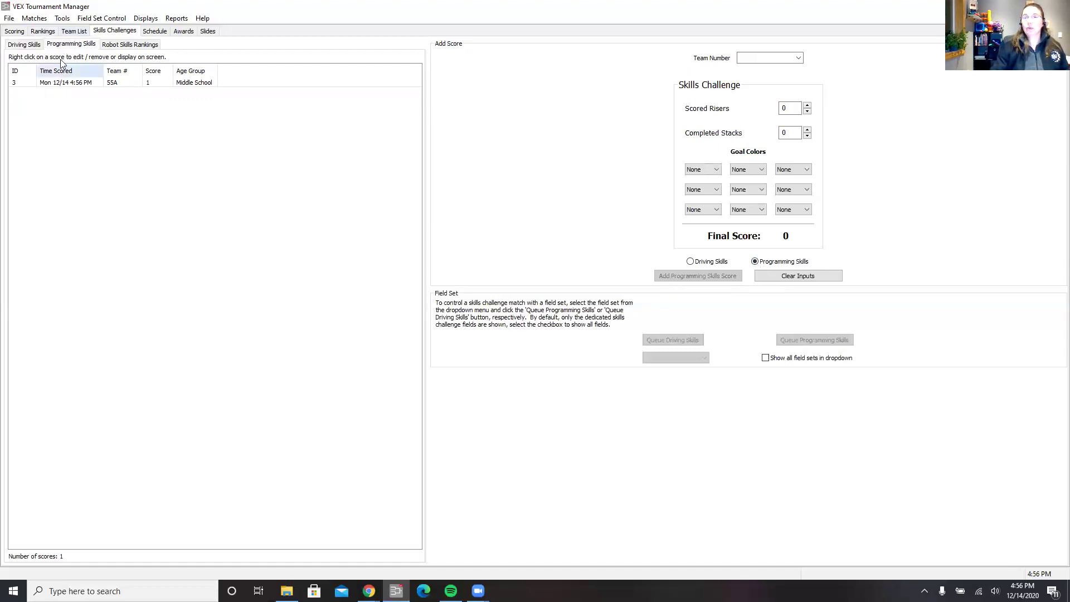
Compare the Driving and Programming Skills lists, then select 10999A's 42-point driving score.
click(22, 46)
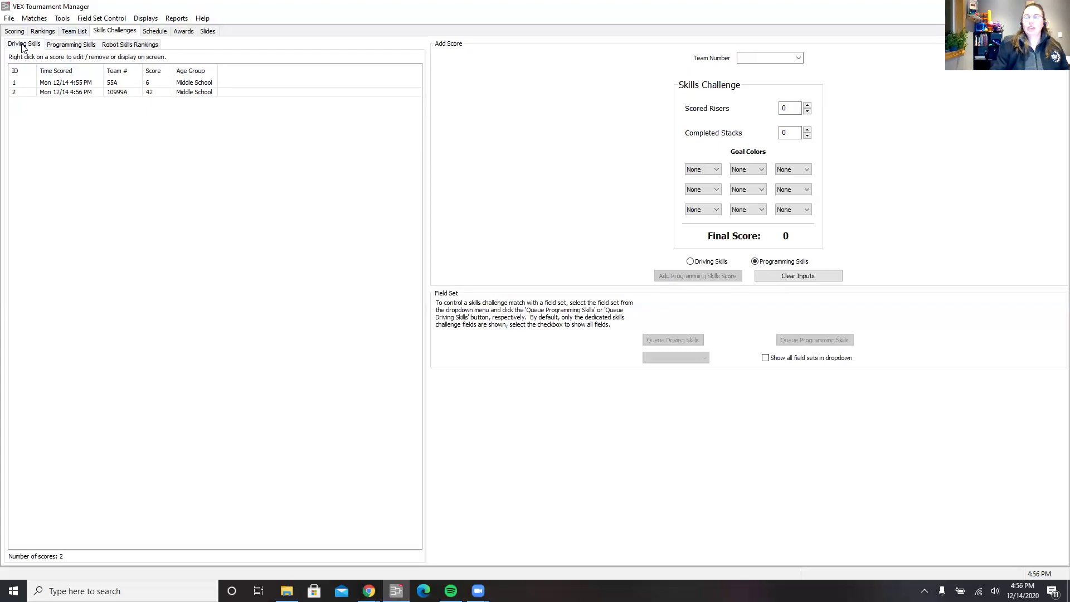
click(71, 47)
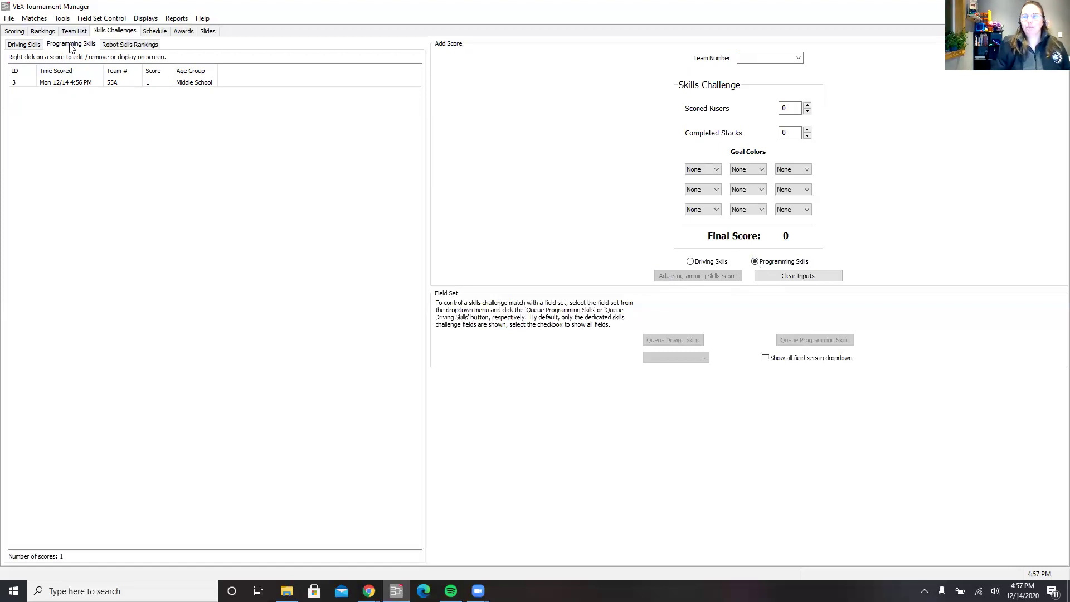
click(32, 47)
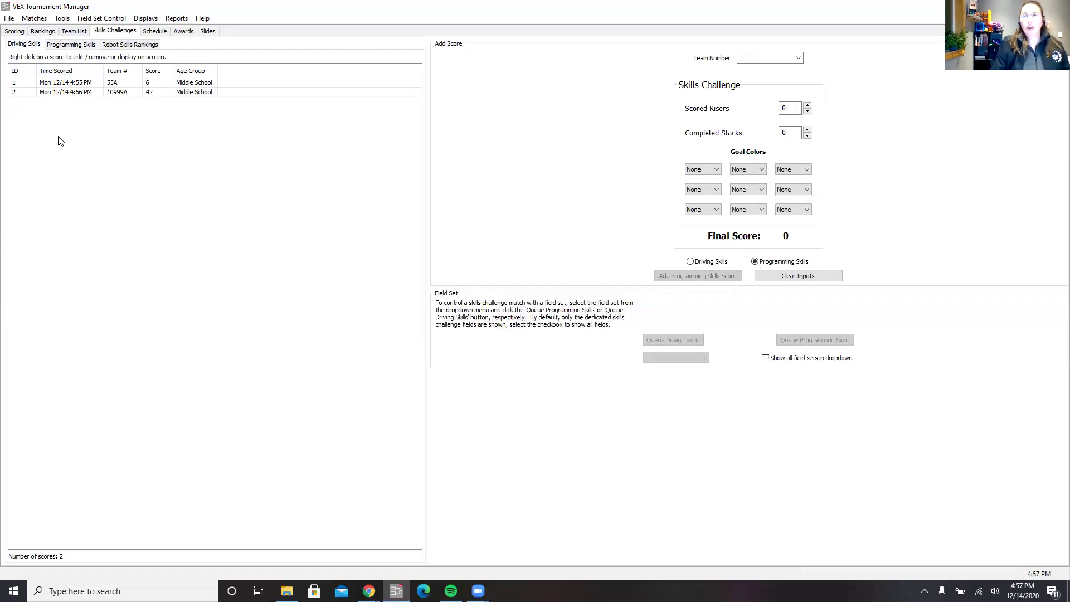
click(54, 93)
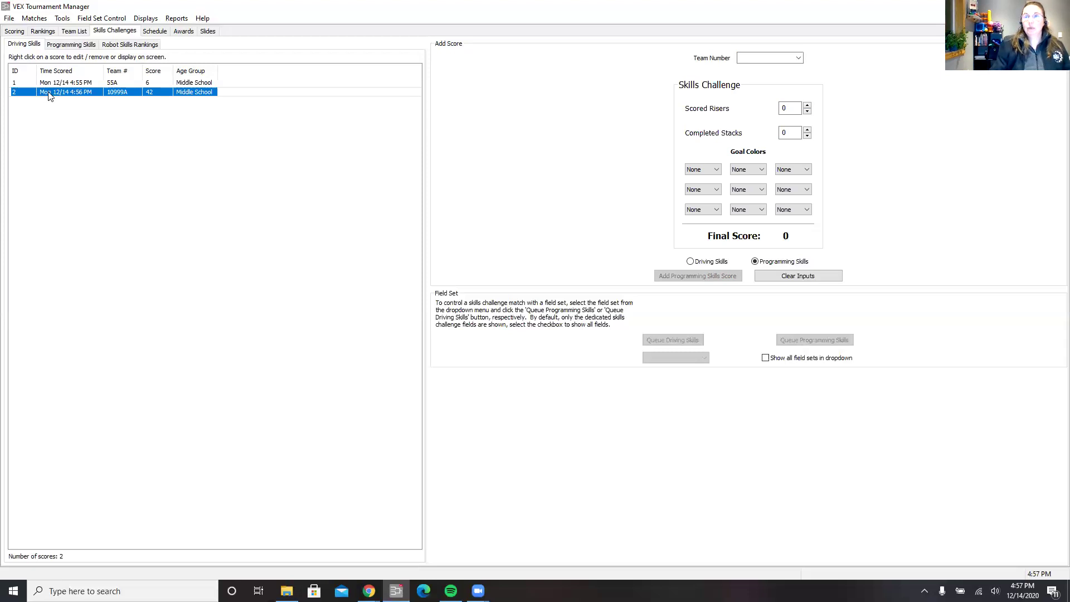
Edit 10999A's 42-point score, switch it to Programming Skills, and save it.
right_click(49, 96)
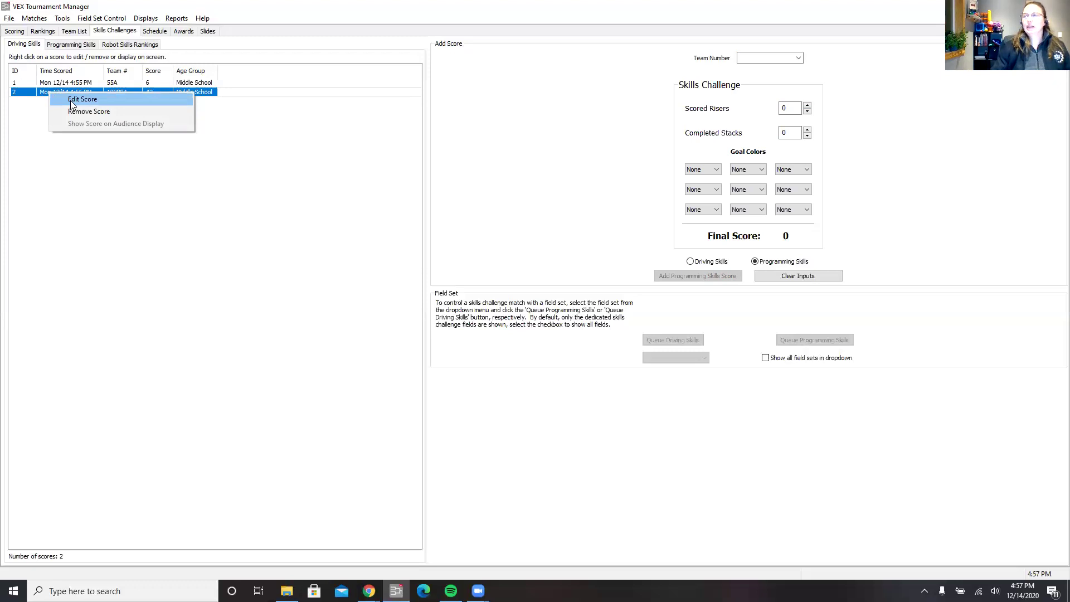
click(71, 100)
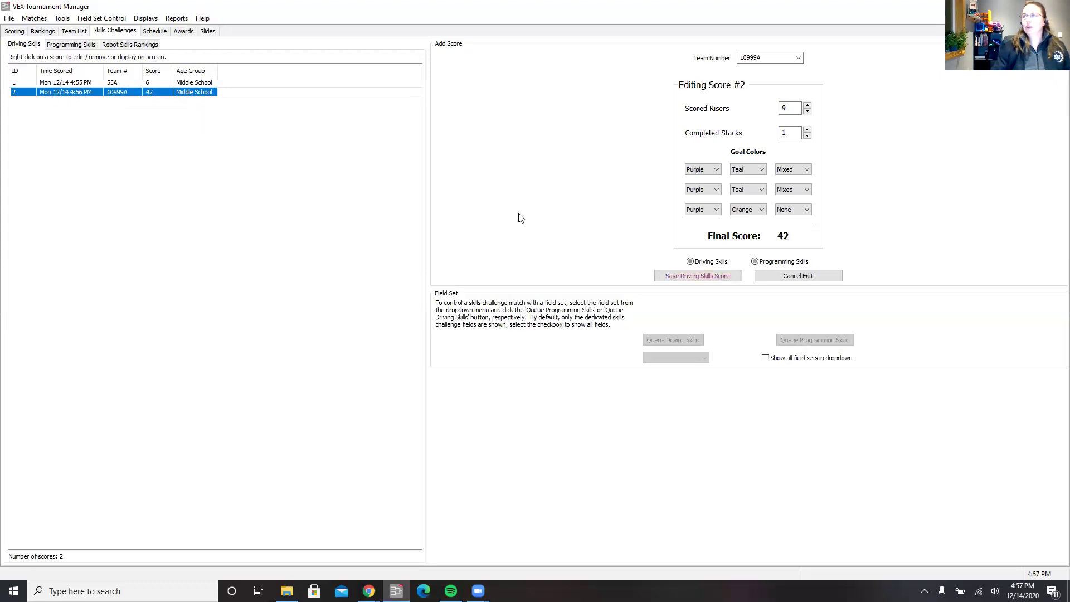
click(754, 262)
click(672, 278)
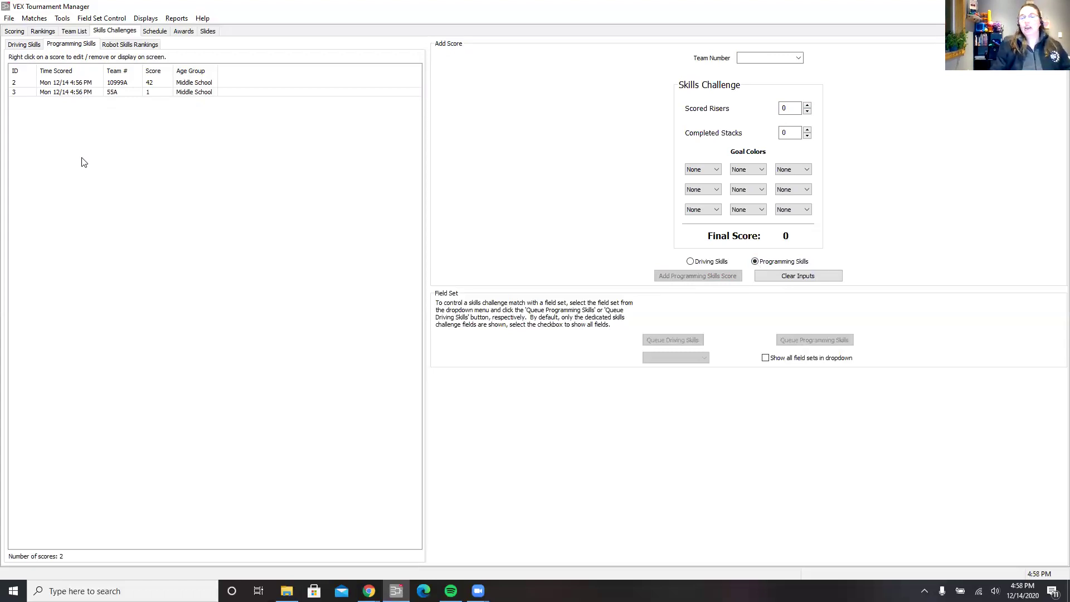
Save a copy of the tournament over the existing skills-only event .db file.
click(8, 20)
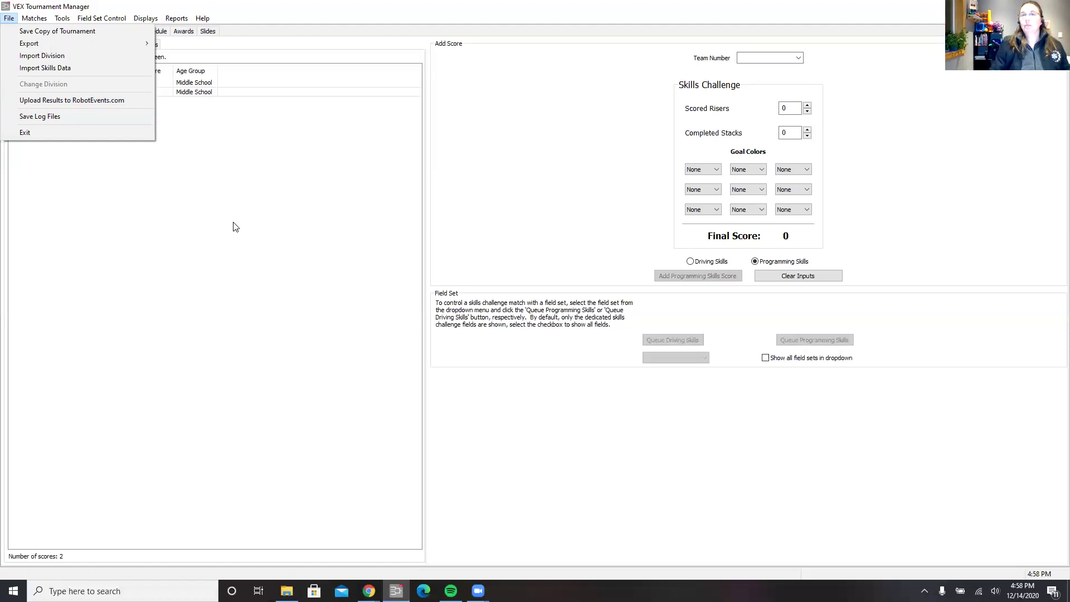
click(42, 32)
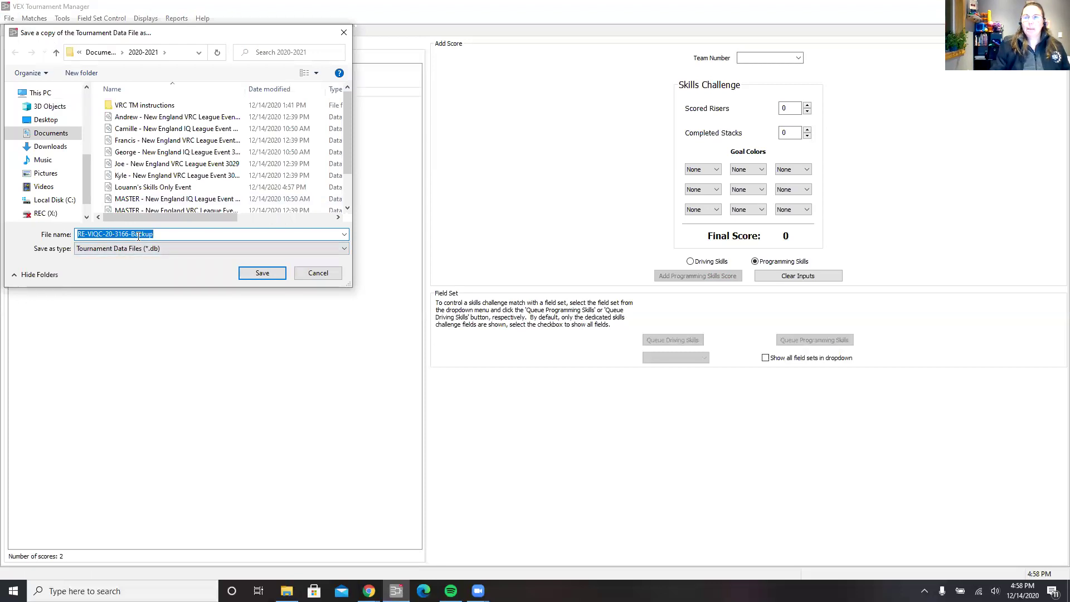
click(145, 188)
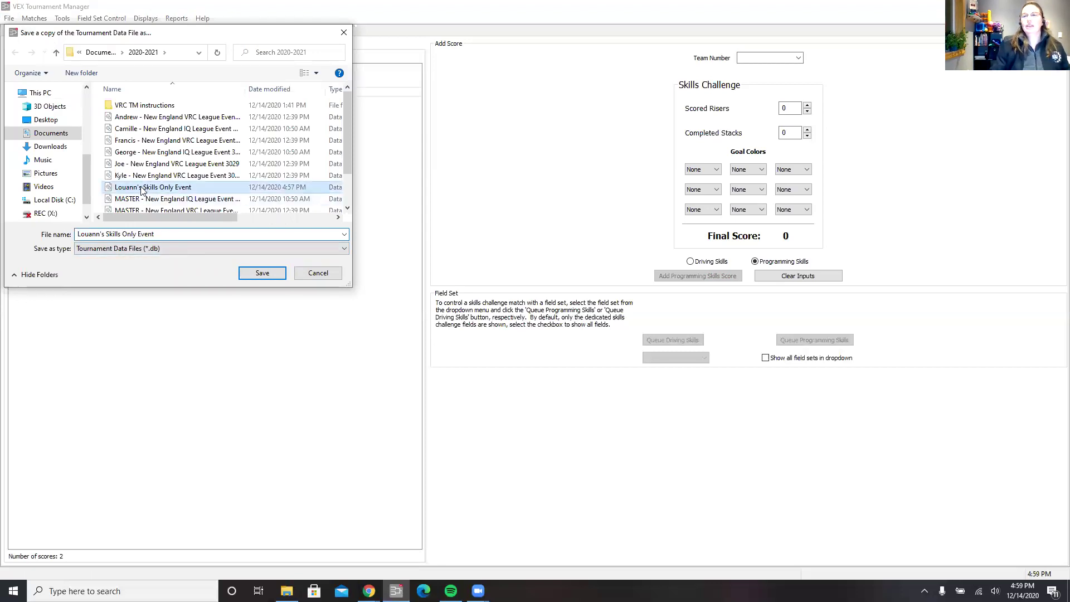
click(257, 274)
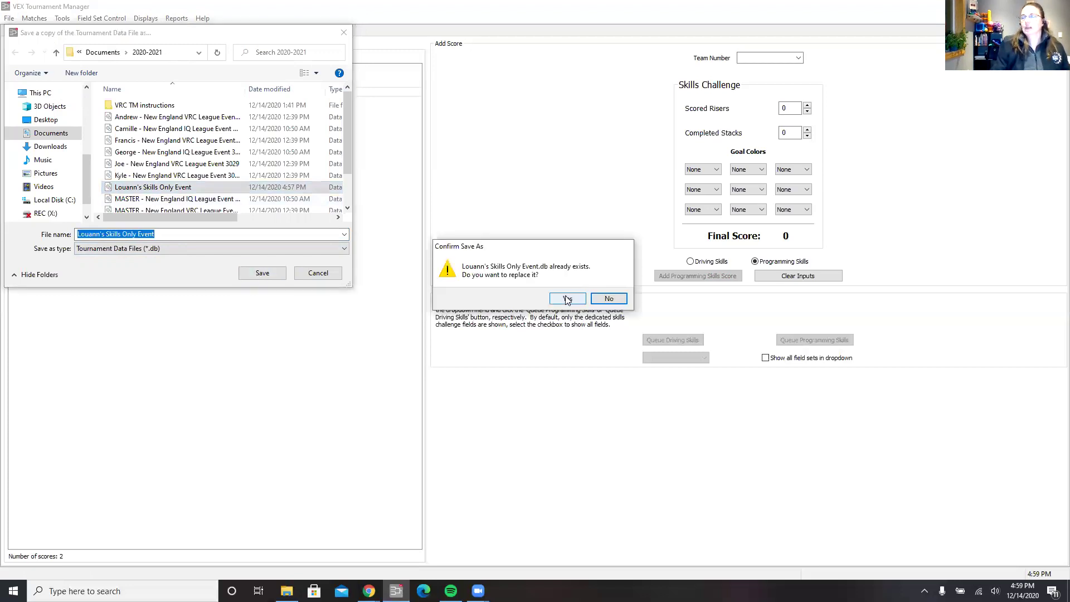
click(567, 300)
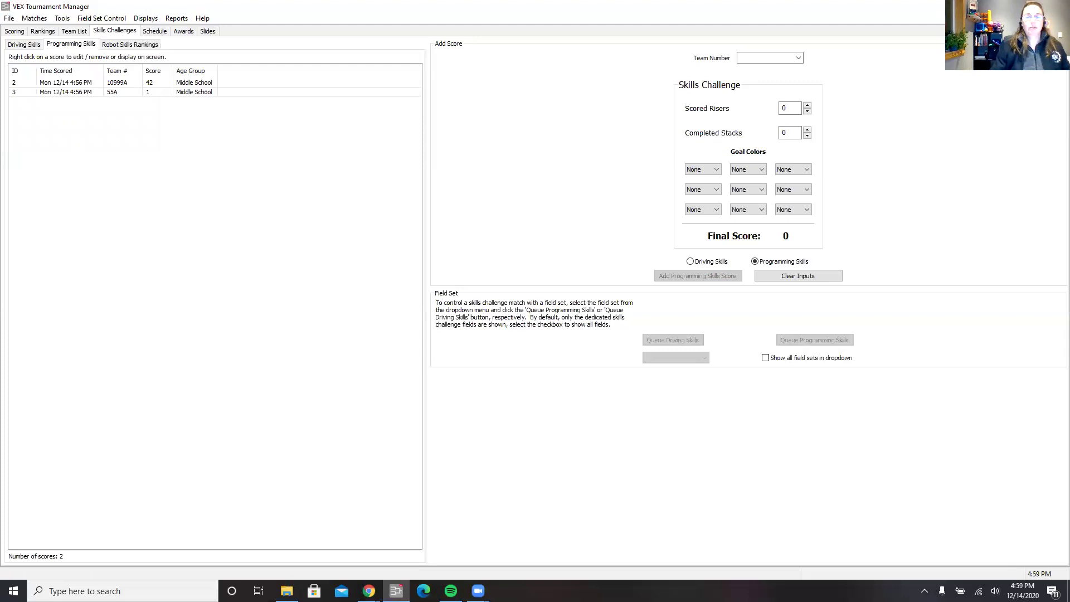
Close the manager, shutting down its tournament server, and reopen the saved skills-only event file.
click(1057, 6)
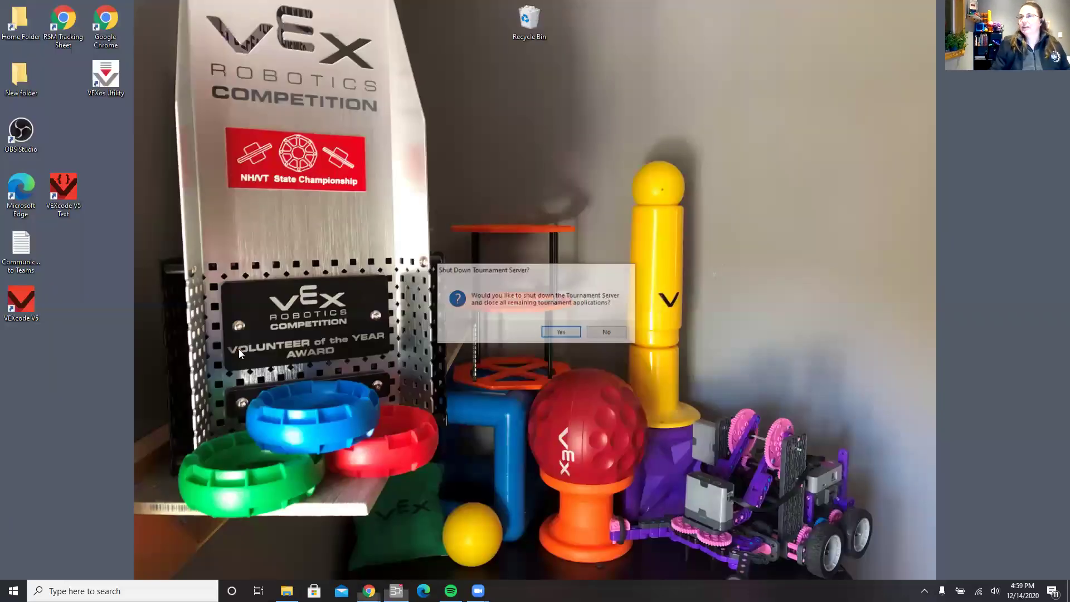
click(560, 333)
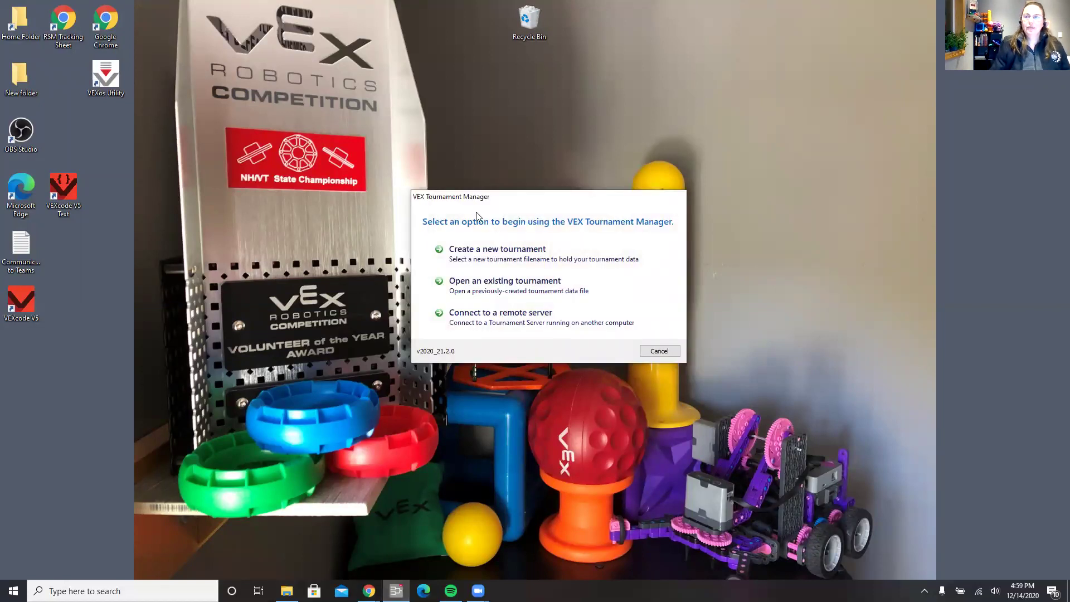
click(483, 286)
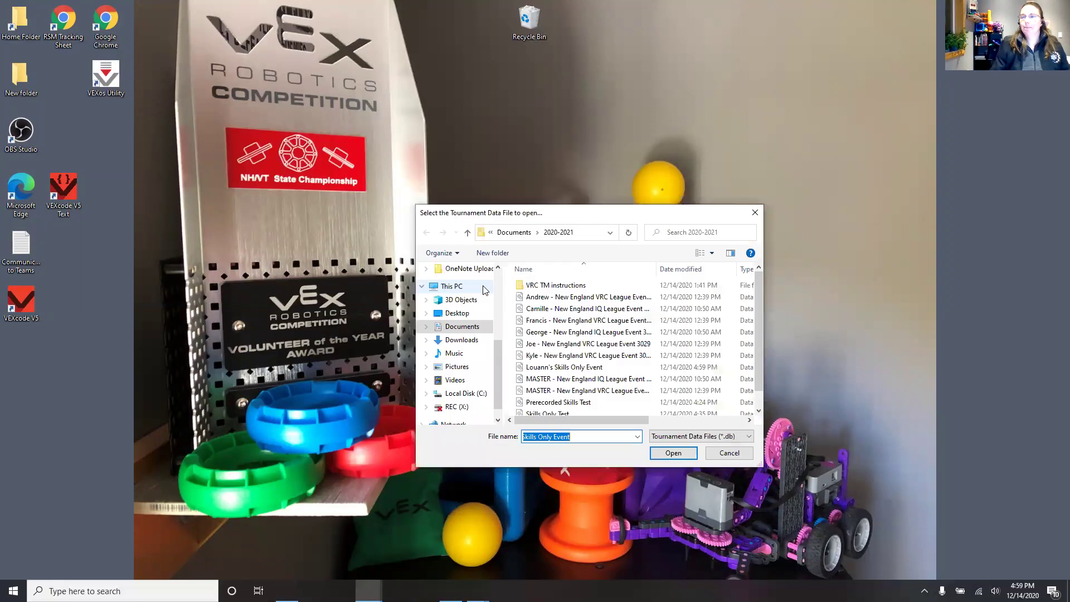
click(537, 370)
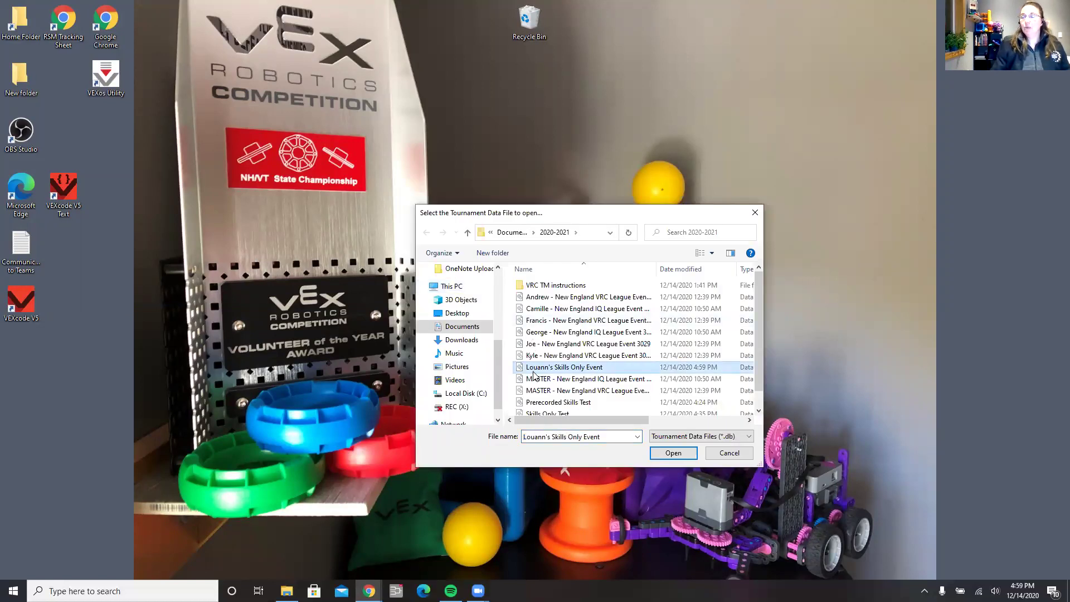
click(672, 454)
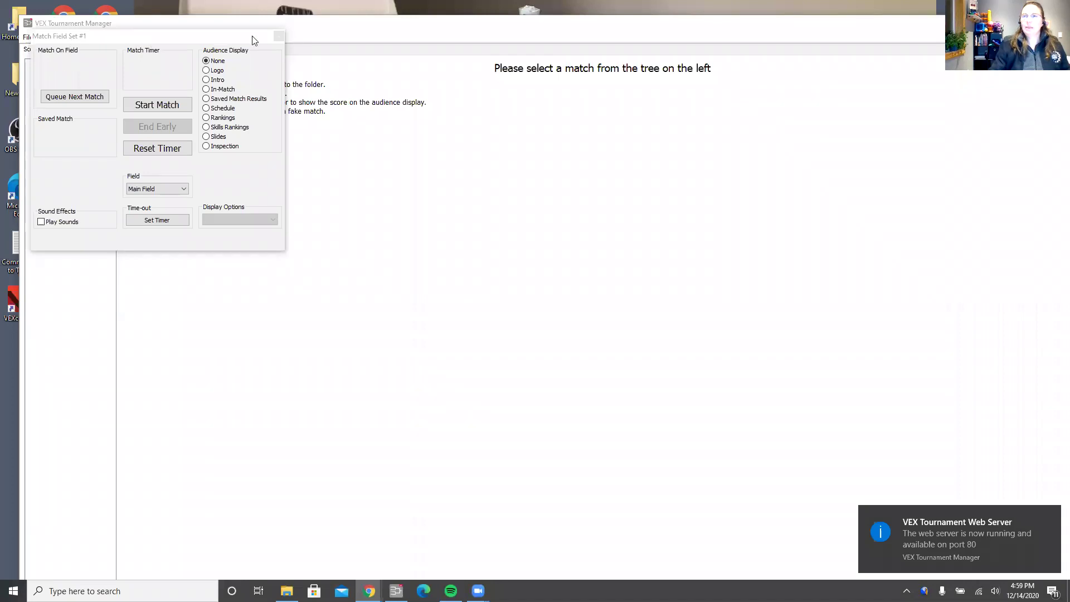
Check the Programming Skills scores and Robot Skills Rankings, ending on Driving Skills showing 55A's 6 points.
click(278, 37)
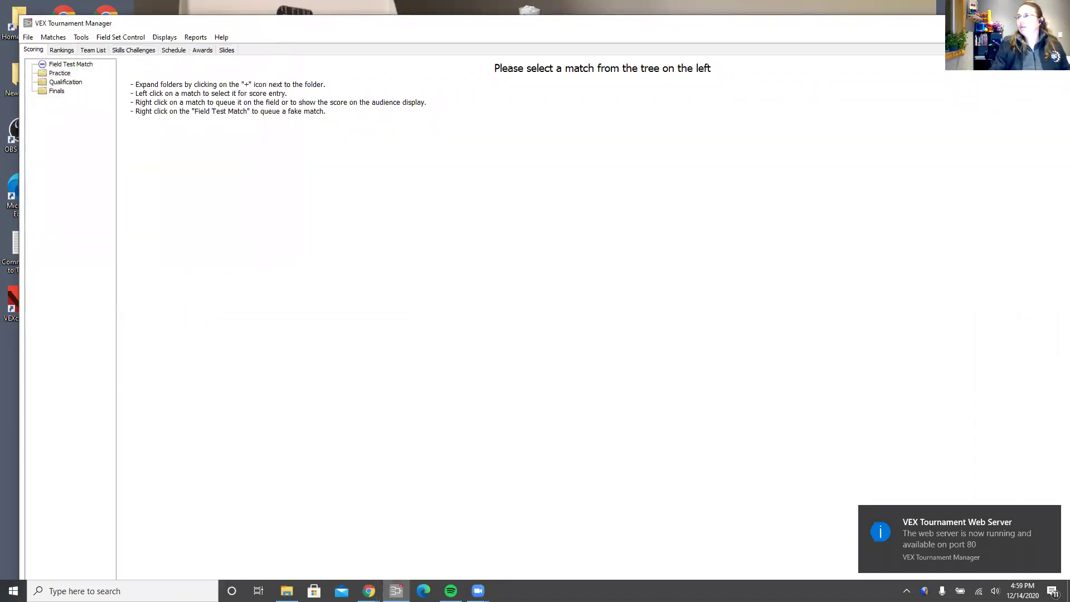
click(1050, 23)
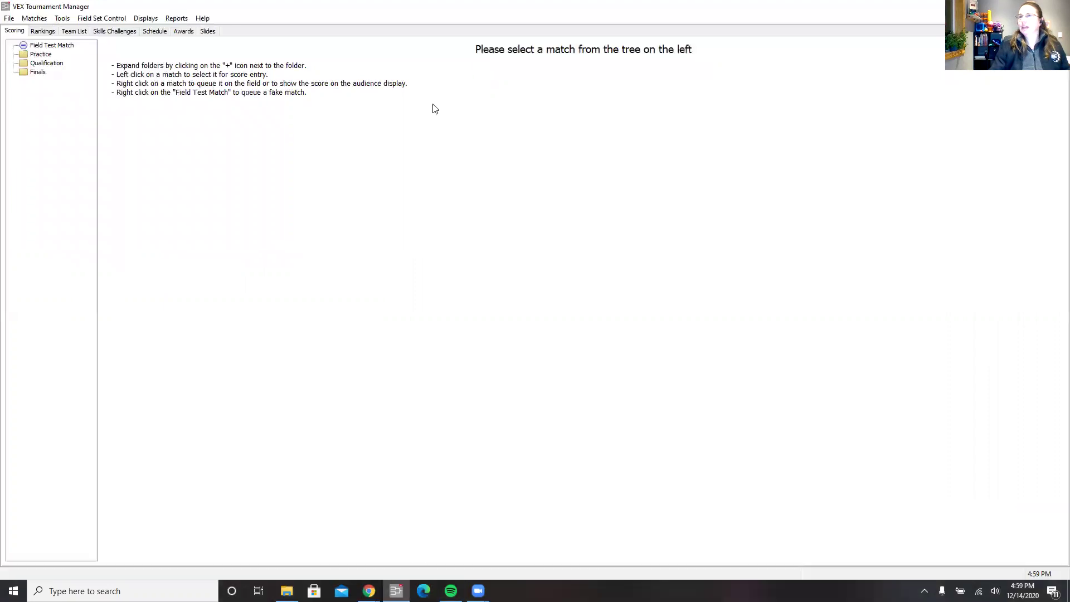
click(118, 33)
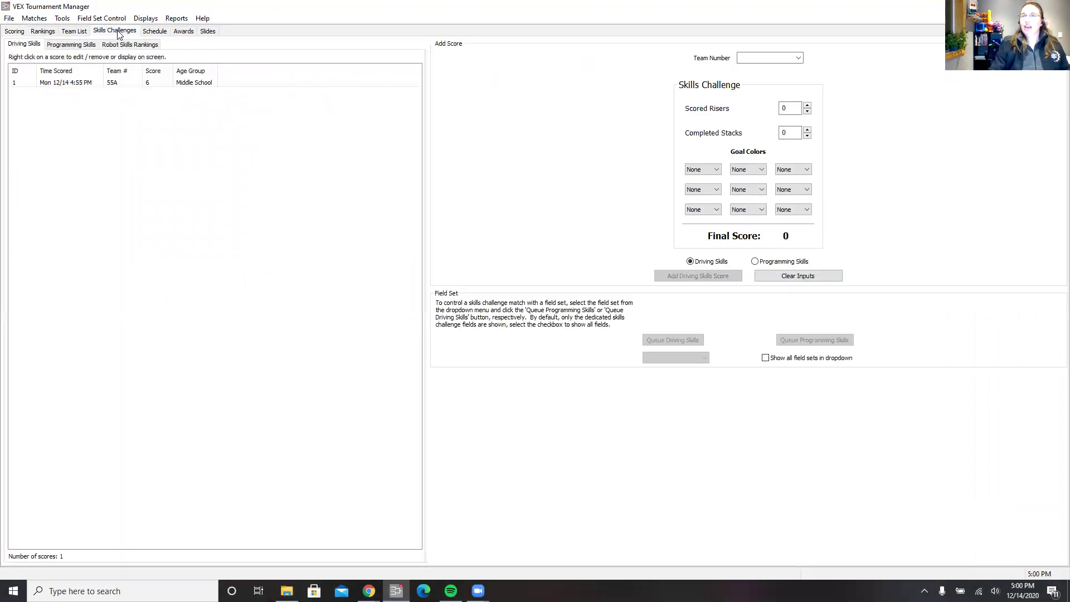
click(63, 45)
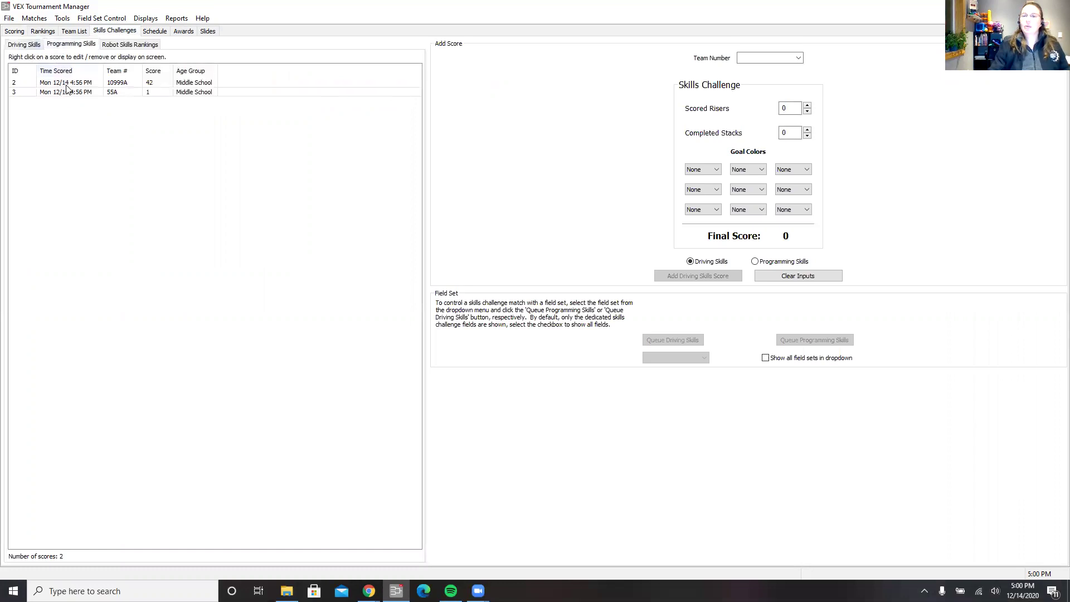
click(116, 46)
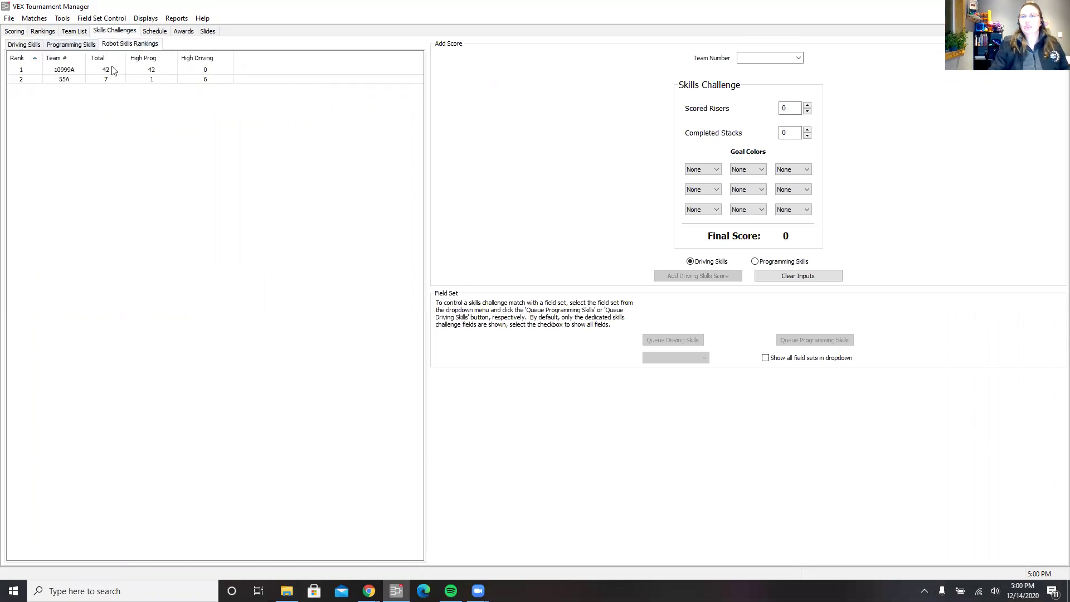
click(29, 48)
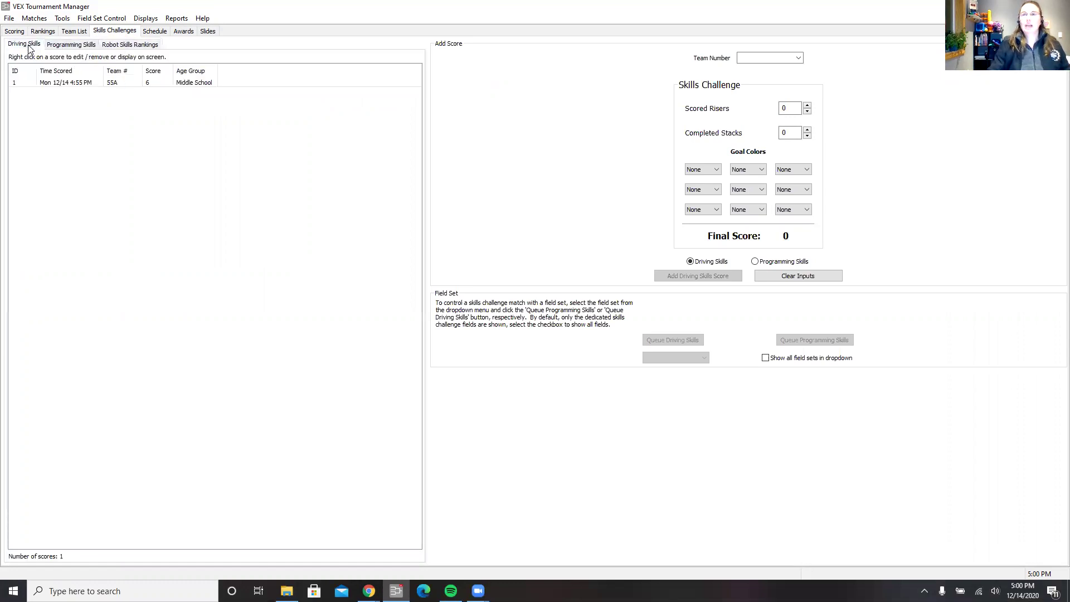
Add a 2-point Driving Skills score for 16823C: 2 scored risers, middle top goal Purple.
click(798, 59)
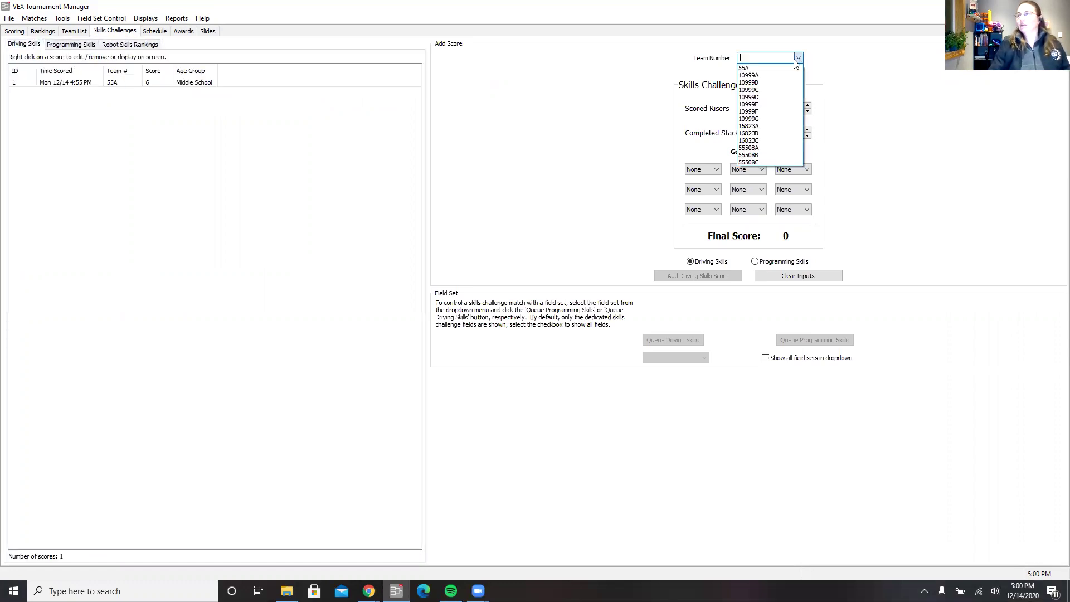
click(771, 140)
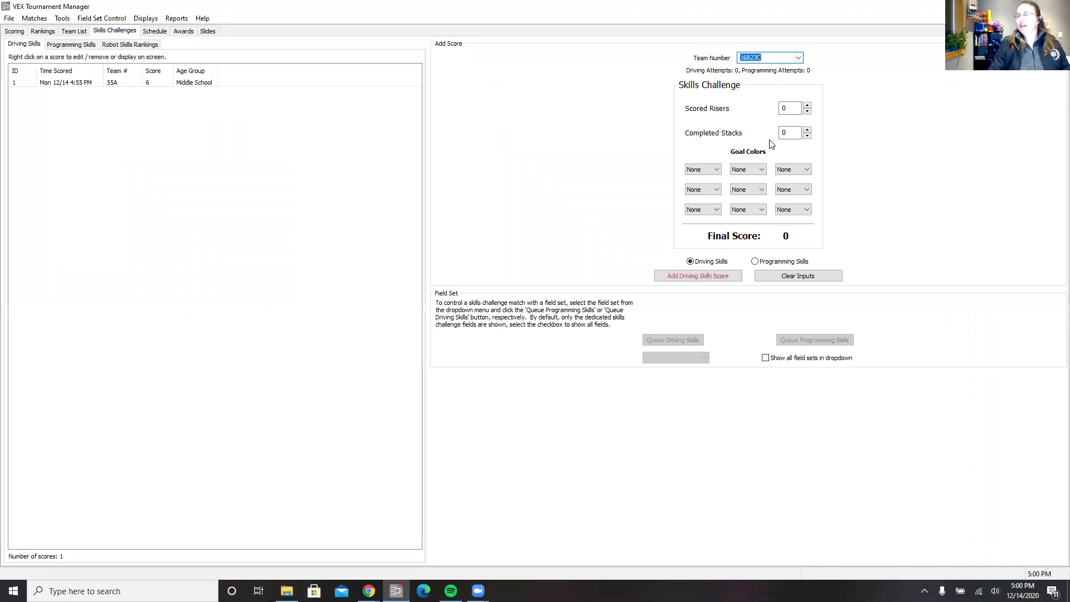
click(807, 106)
click(808, 106)
click(746, 169)
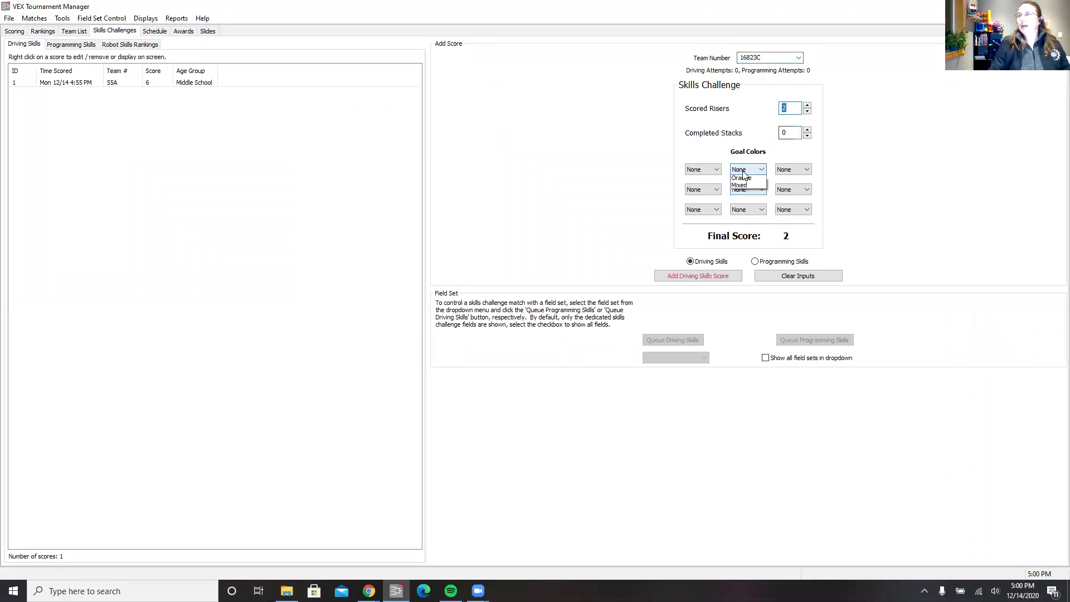
click(745, 187)
click(741, 206)
click(689, 276)
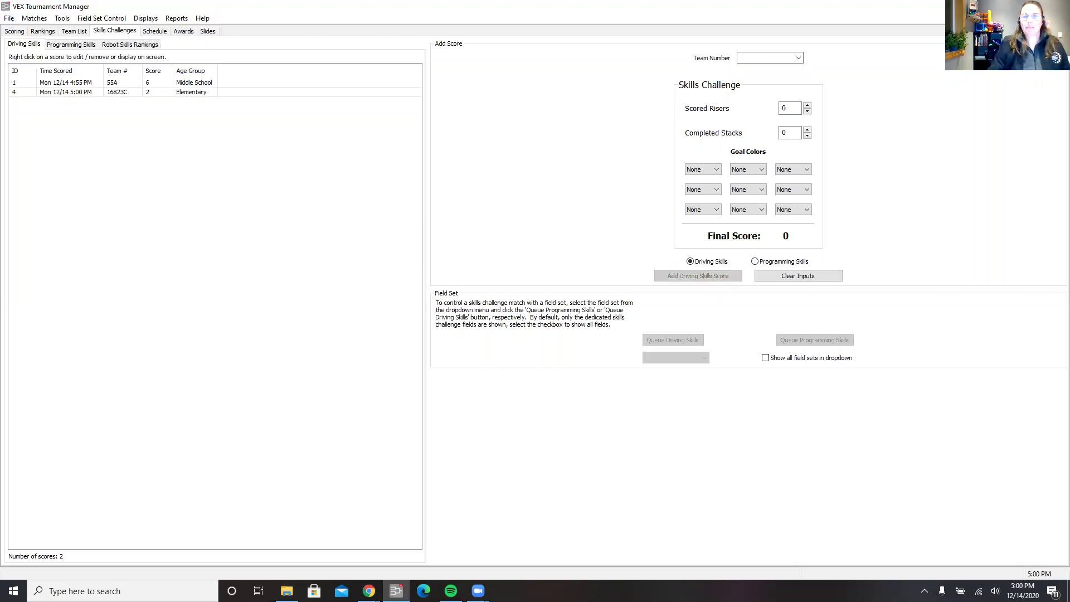
click(369, 591)
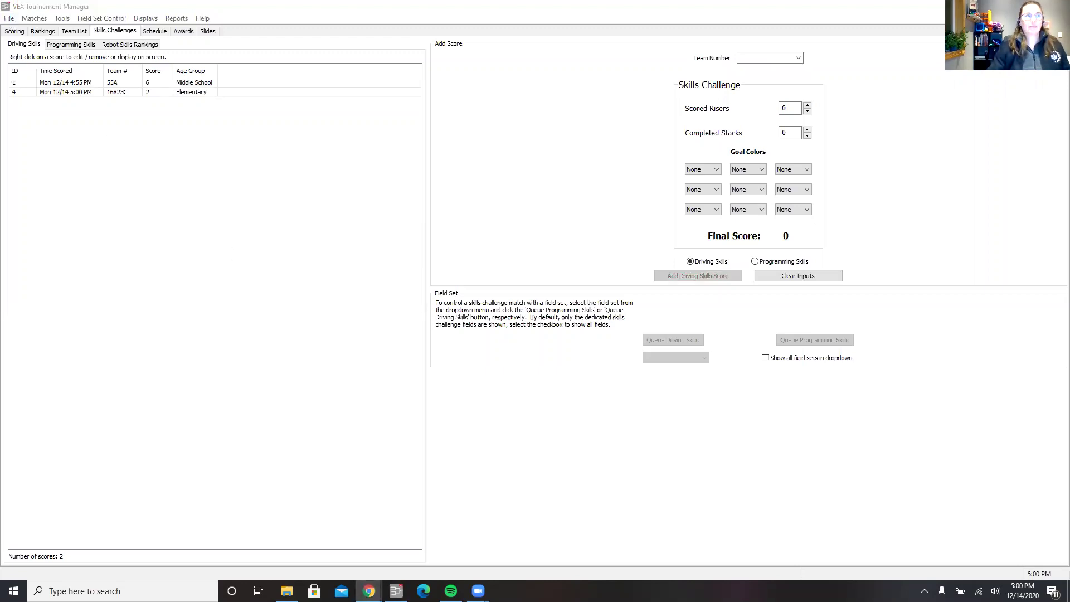